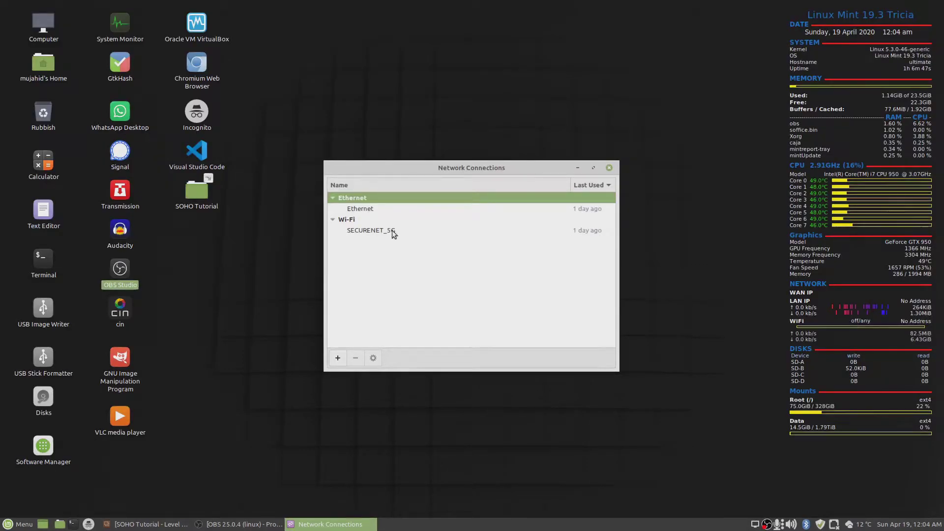
Open the wired Ethernet connection's settings and go to its IPv4 settings.
left_click(366, 230)
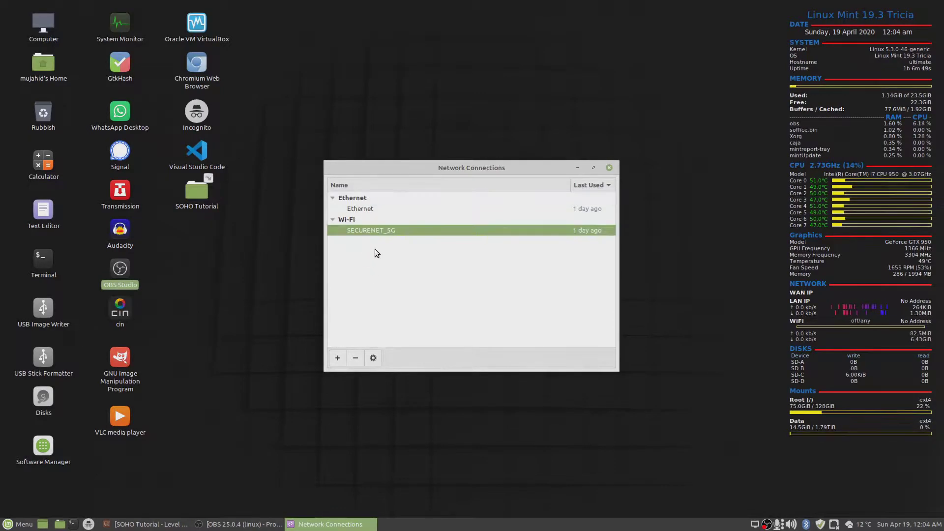
left_click(377, 209)
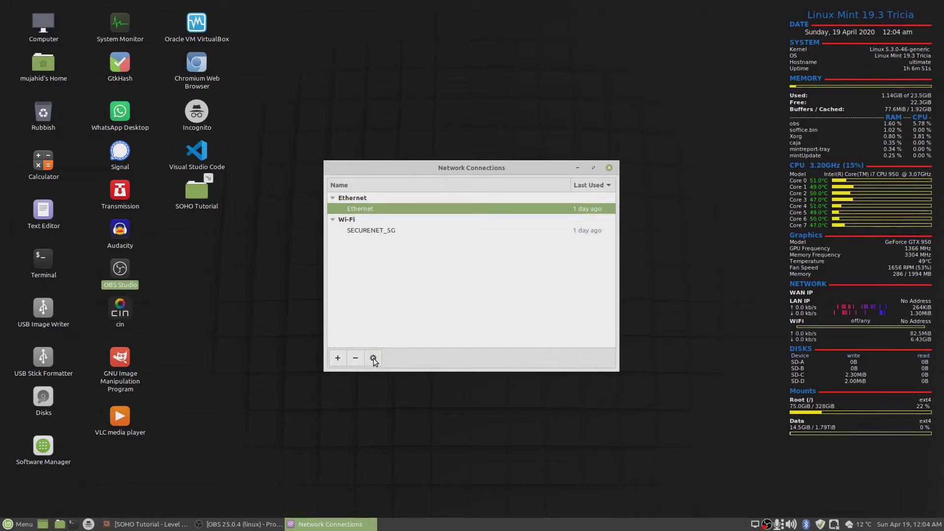
left_click(373, 358)
left_click(360, 178)
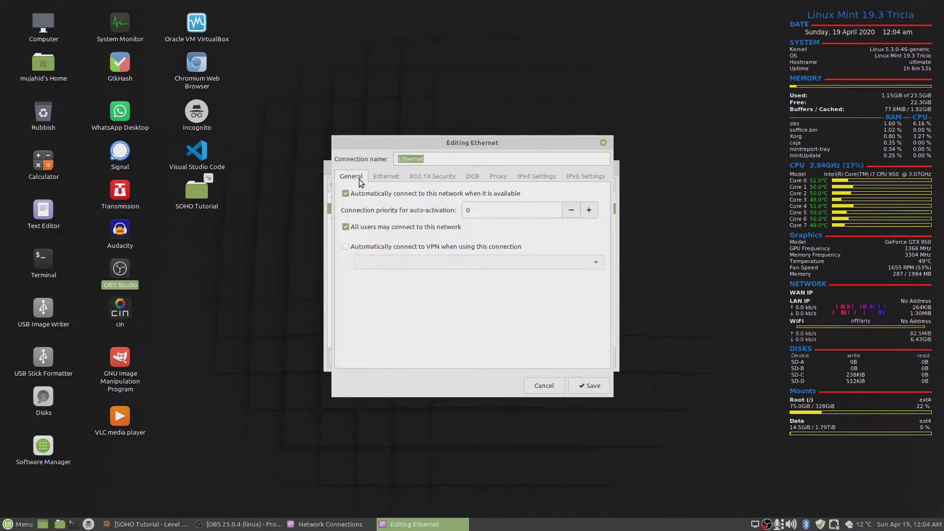
left_click(431, 176)
left_click(582, 176)
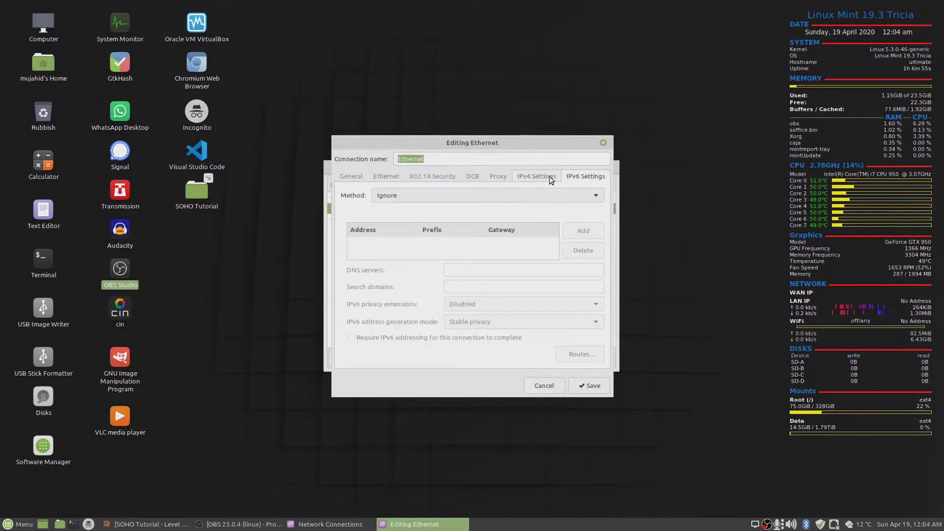
left_click(532, 175)
Set IPv4 to Manual with address 192.168.0.10, netmask 24, no gateway, and save.
left_click(530, 196)
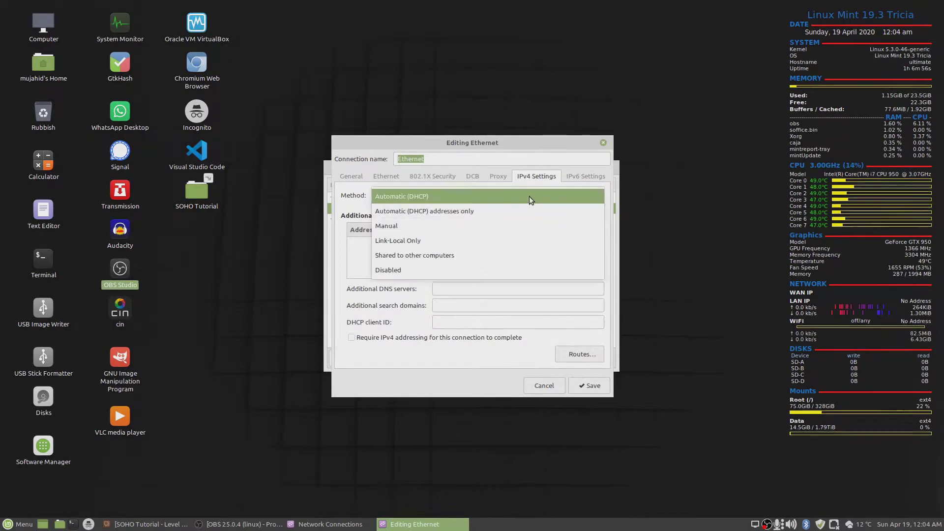
left_click(421, 228)
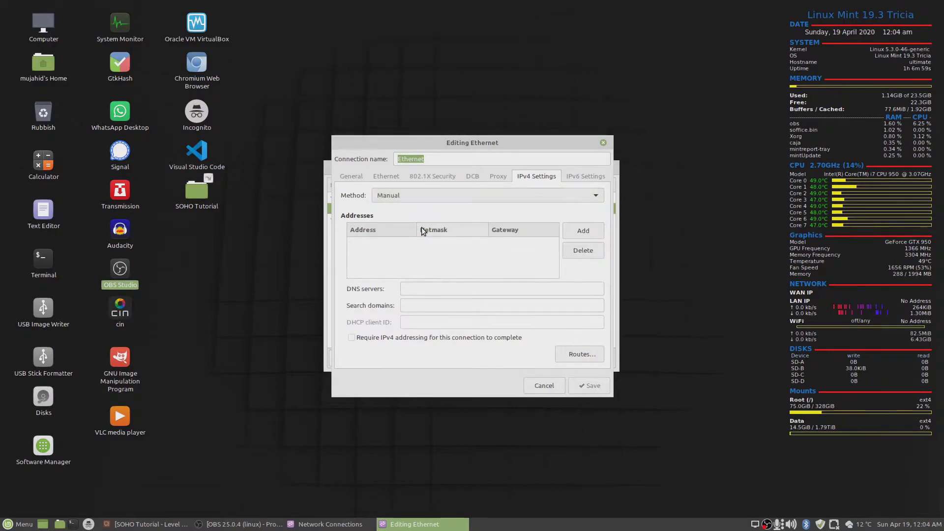
left_click(581, 234)
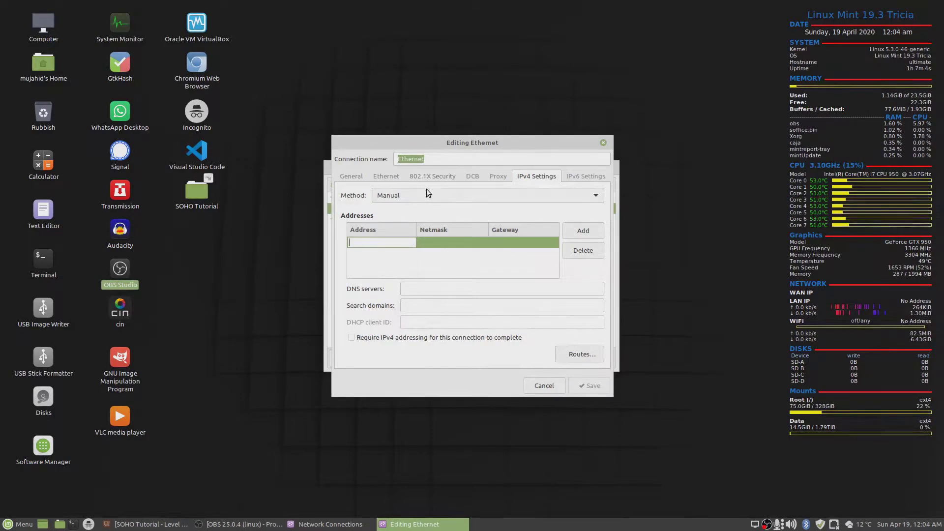
type("1")
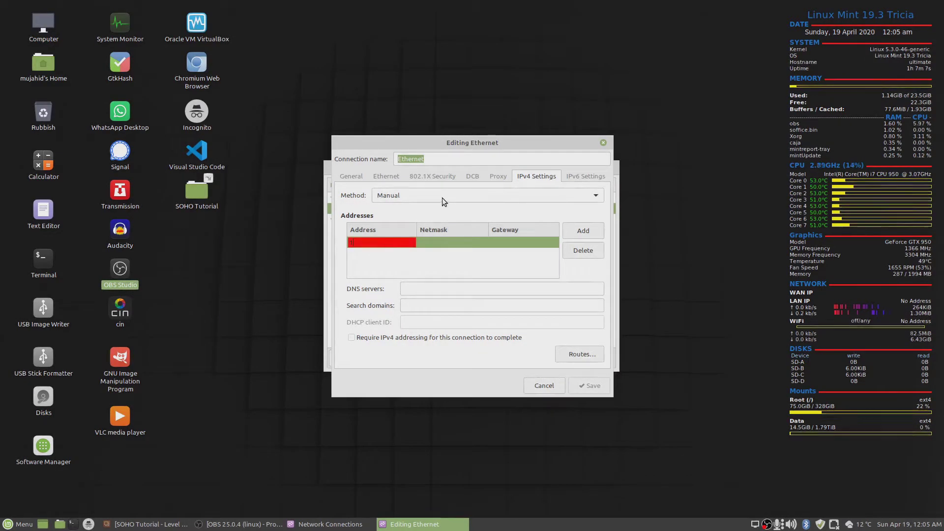
type("92.168.")
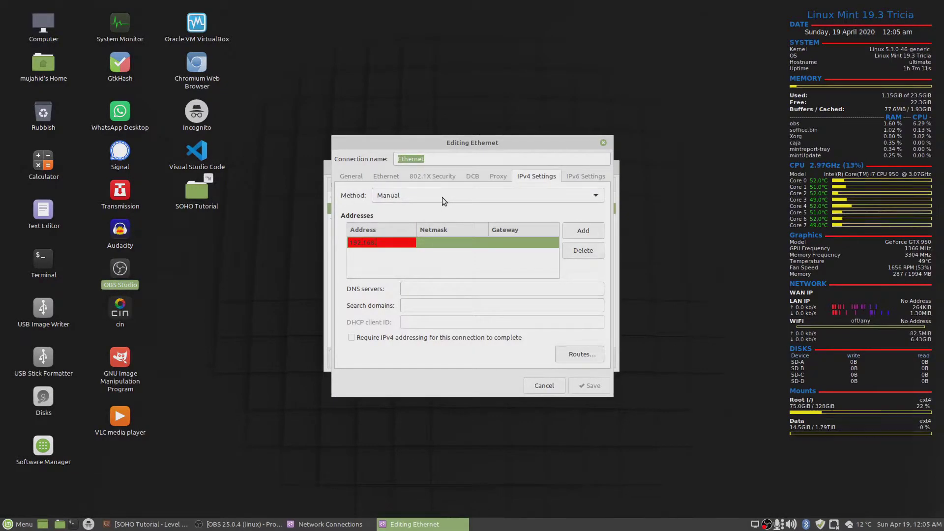
type("0.10")
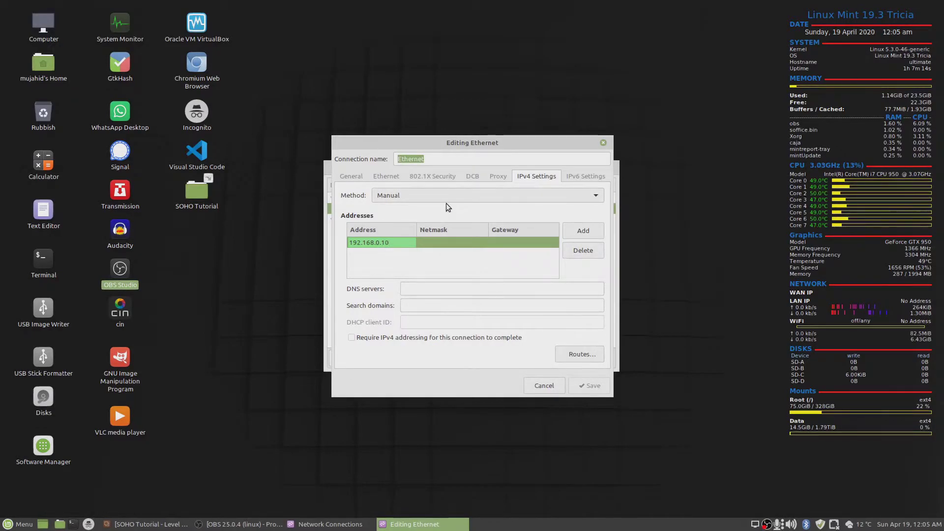
key("Tab")
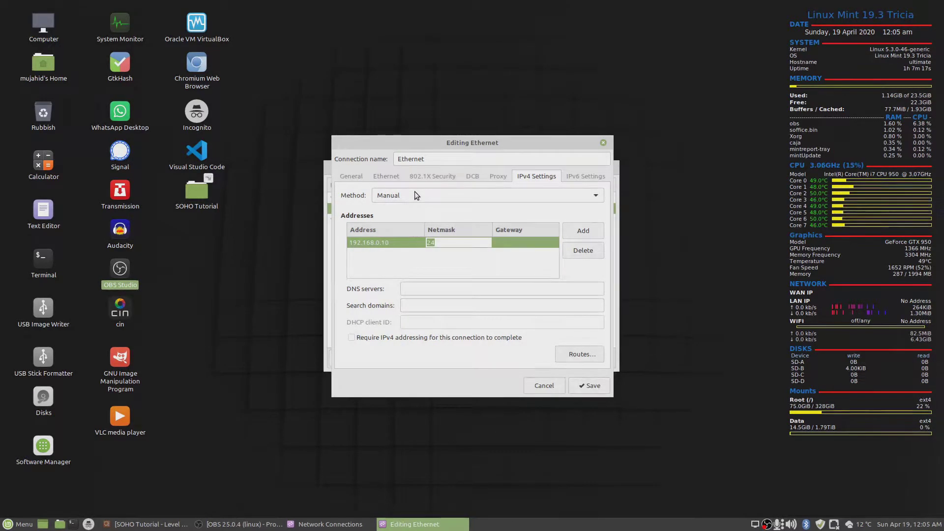
key("Tab")
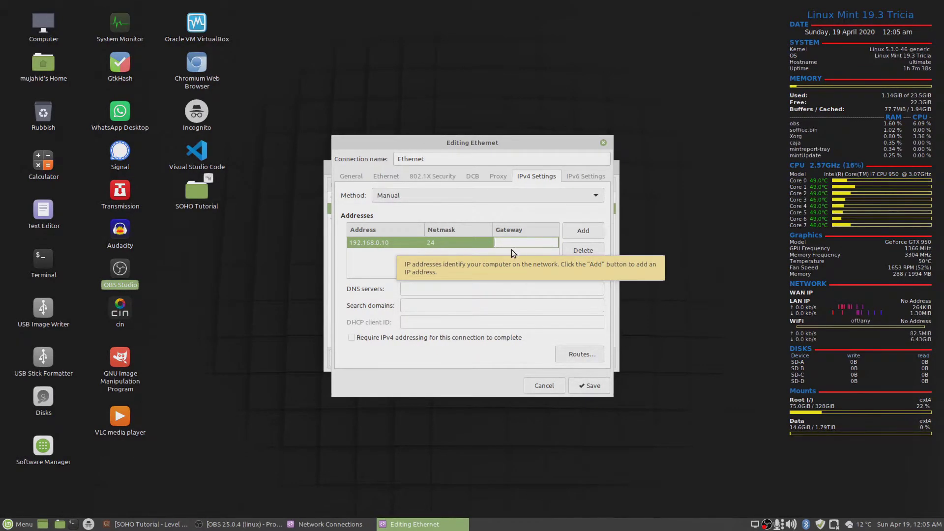
left_click(588, 385)
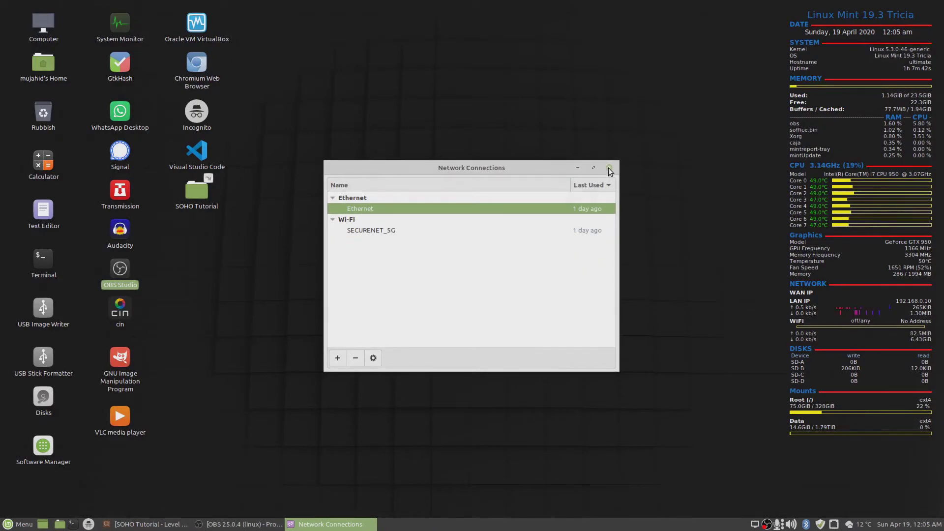
Close Network Connections and reconnect the wired Ethernet connection from the tray.
left_click(609, 168)
left_click(835, 524)
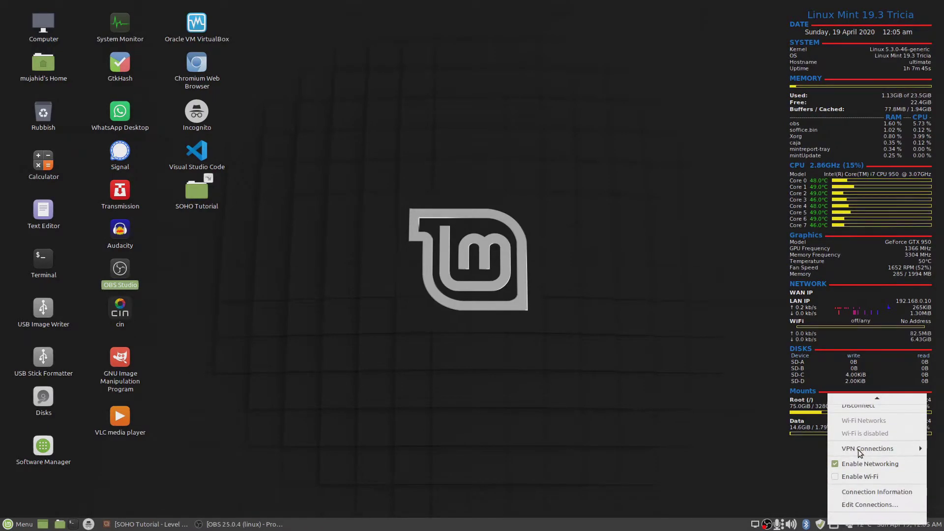
left_click(838, 517)
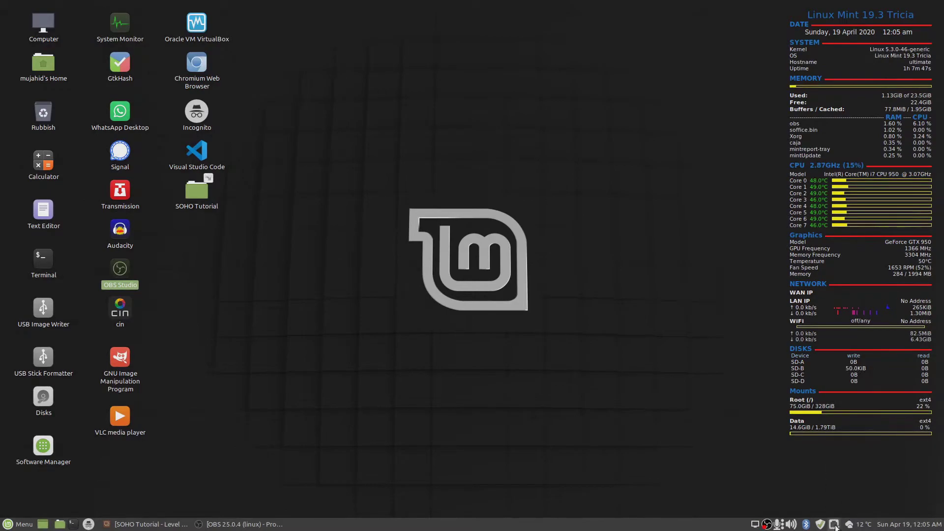
left_click(835, 523)
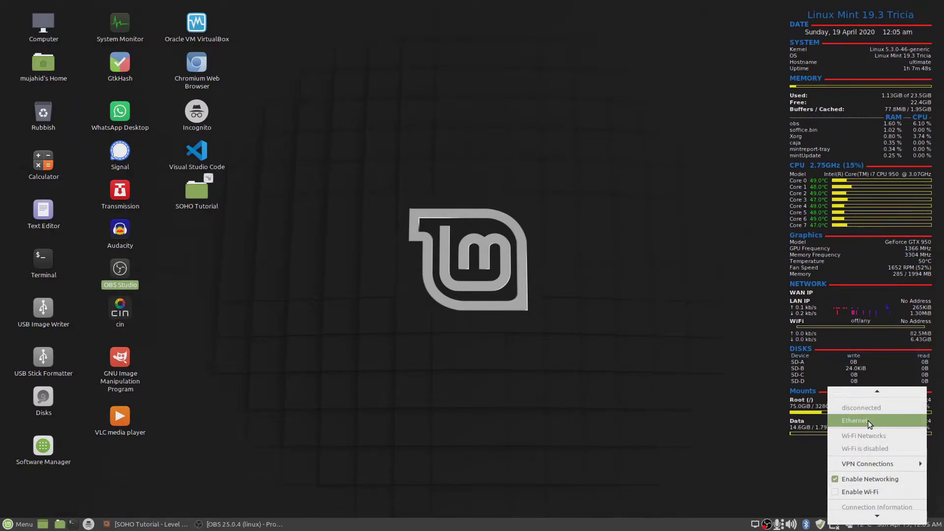
left_click(868, 421)
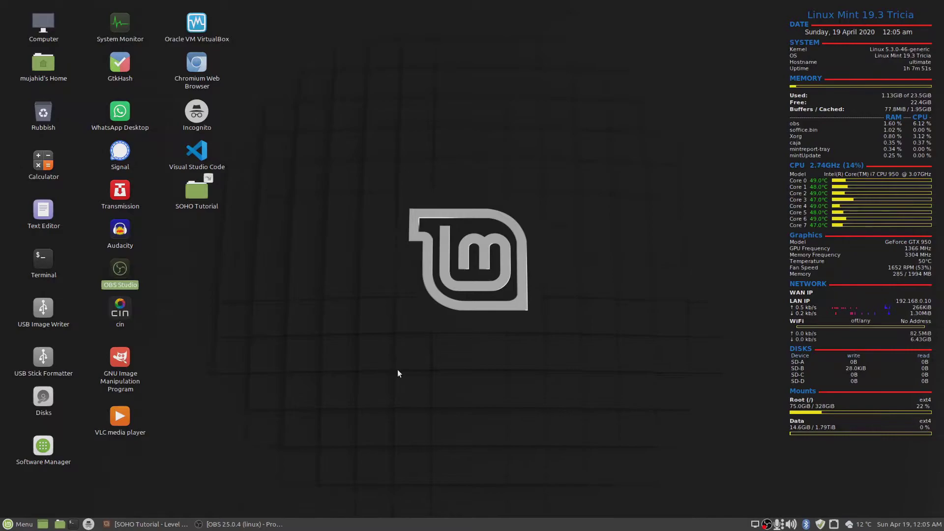
In an incognito window, go to 192.168.0.1 and log in with the switch's username and password.
double_click(203, 116)
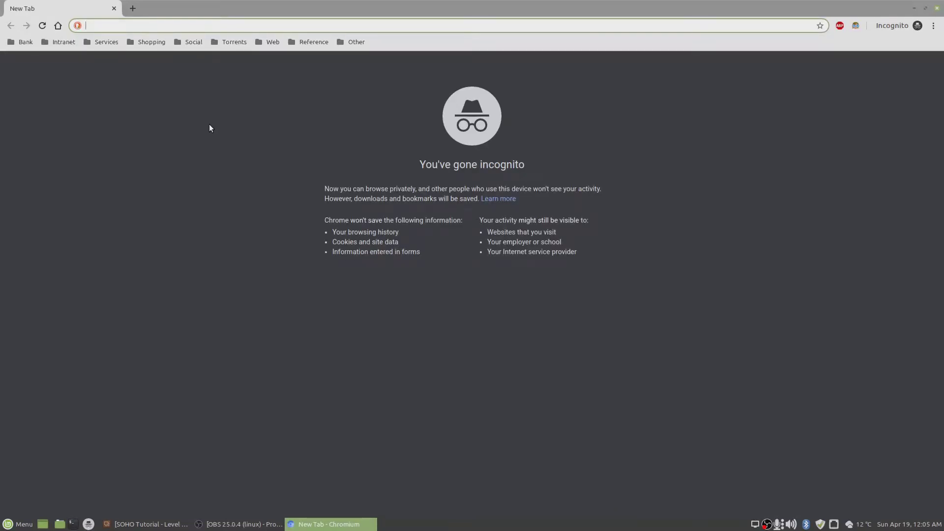
type("192.168.")
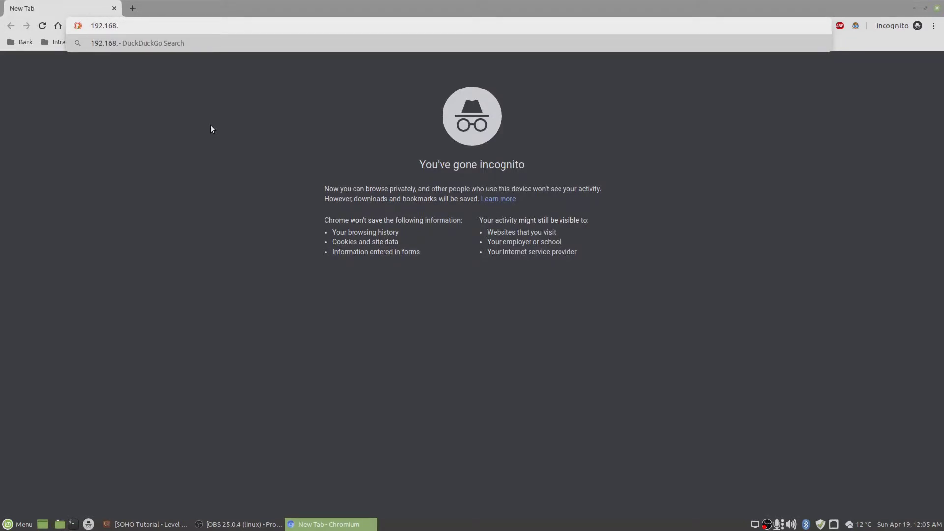
type("0.1")
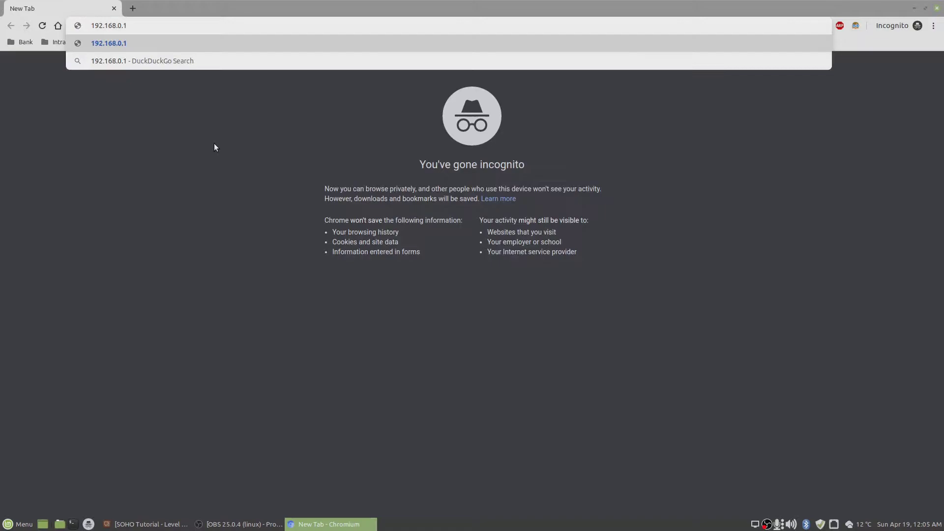
left_click(193, 43)
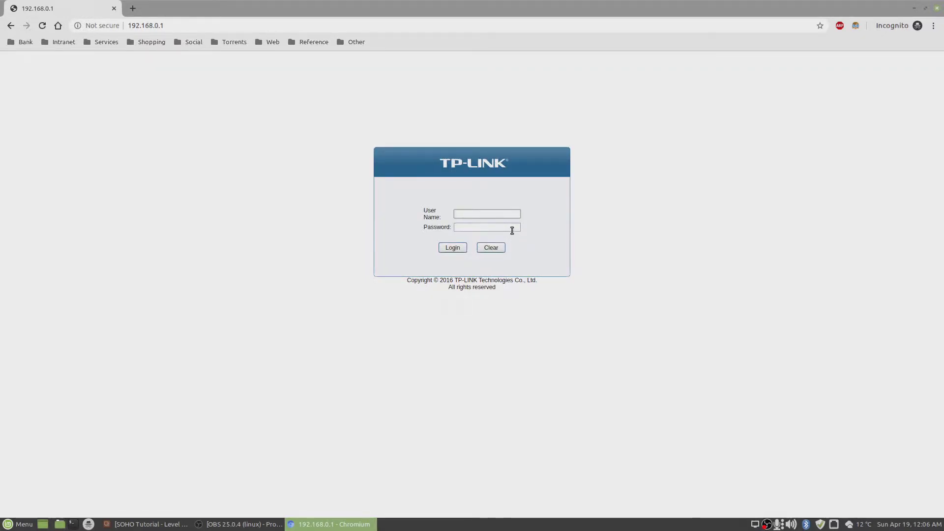
type("admin")
left_click(504, 227)
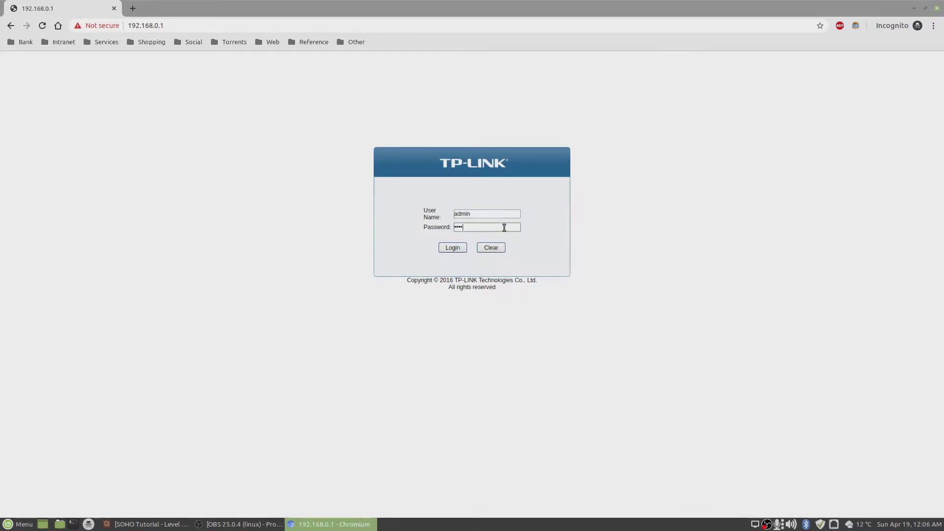
left_click(452, 248)
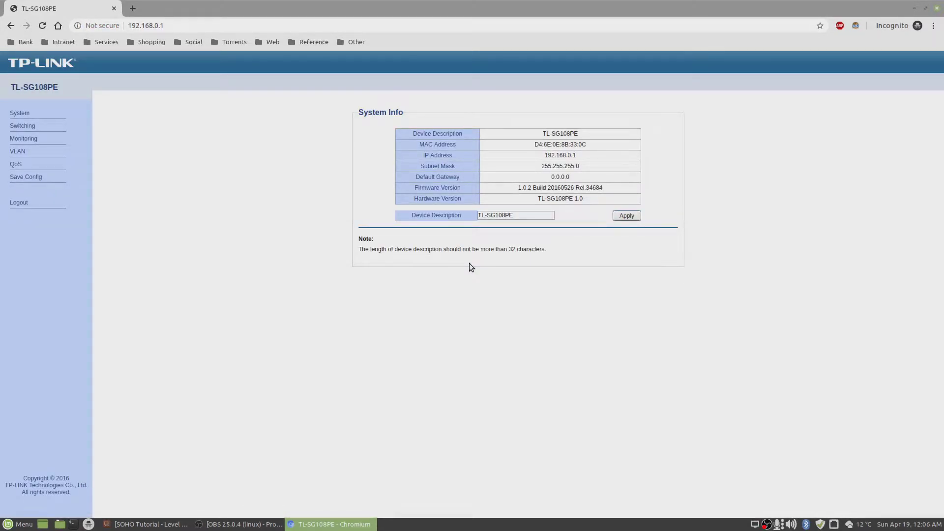
Advance the Impress slideshow to slide 24, Setup: Managed Switch (2/2), then return to the switch page.
left_click(144, 524)
left_click(354, 37)
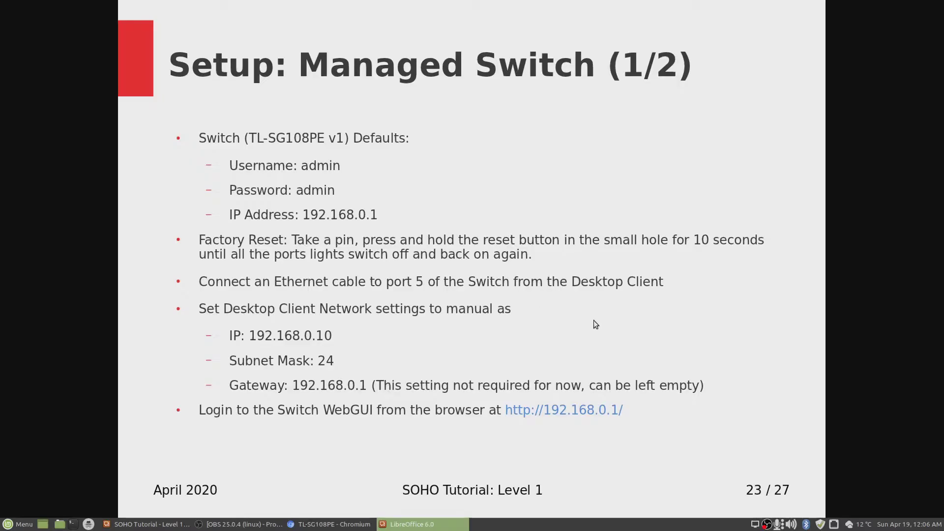
key("Right")
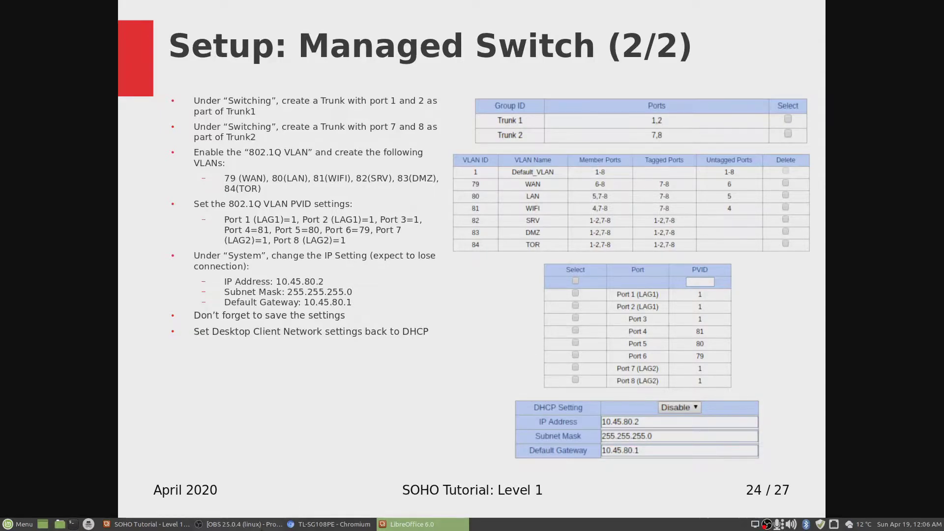
left_click(295, 524)
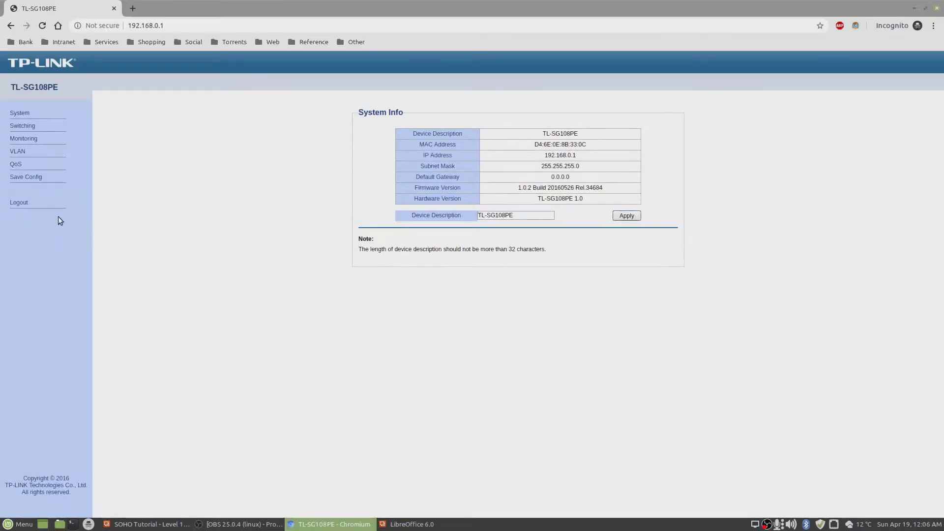
Create port trunk group Trunk 1 with ports 1 and 2.
left_click(58, 126)
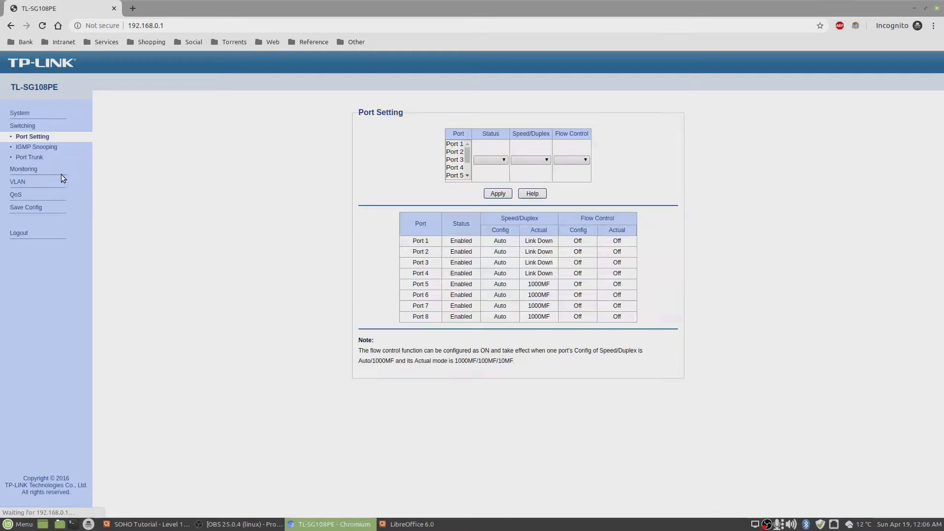
left_click(38, 160)
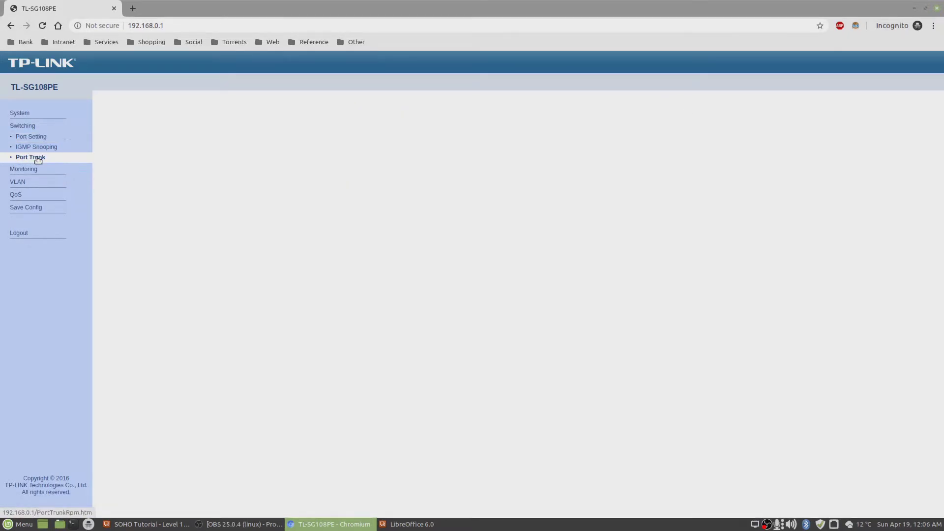
left_click(472, 156)
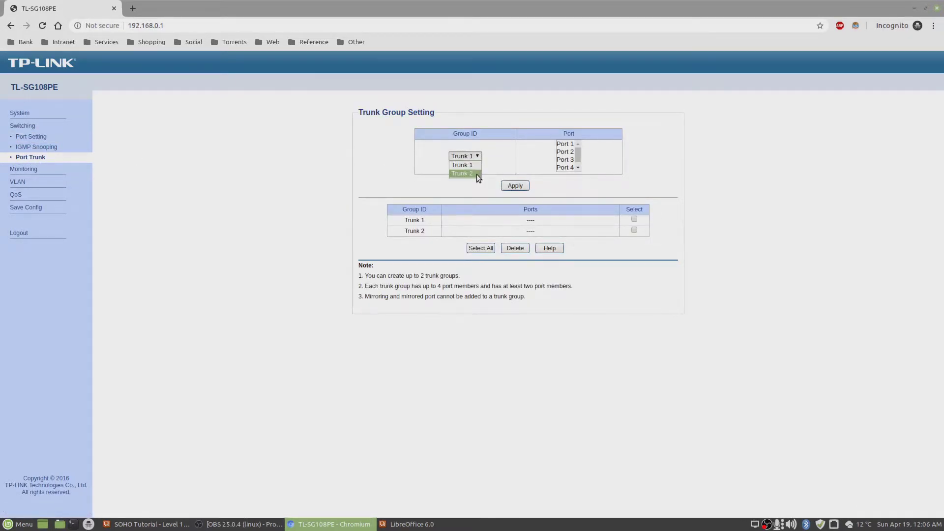
left_click(476, 166)
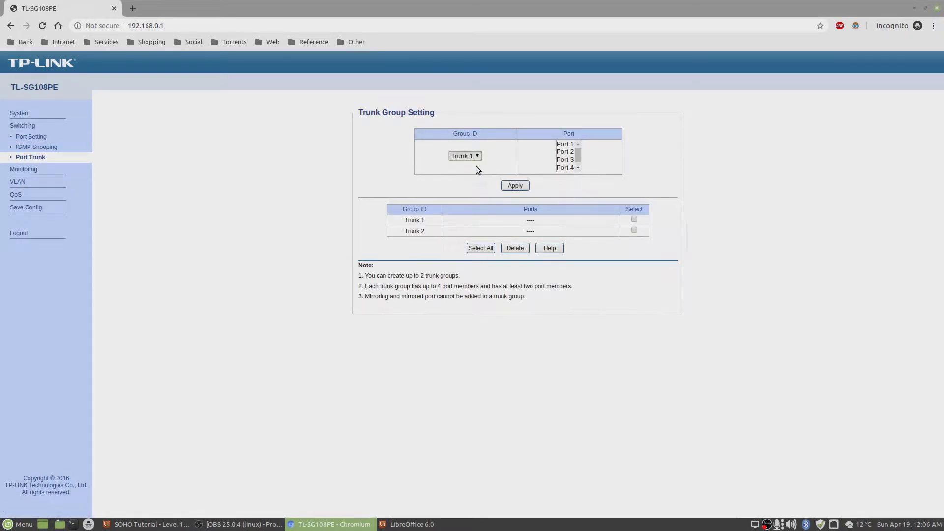
left_click(563, 144)
left_click(565, 153)
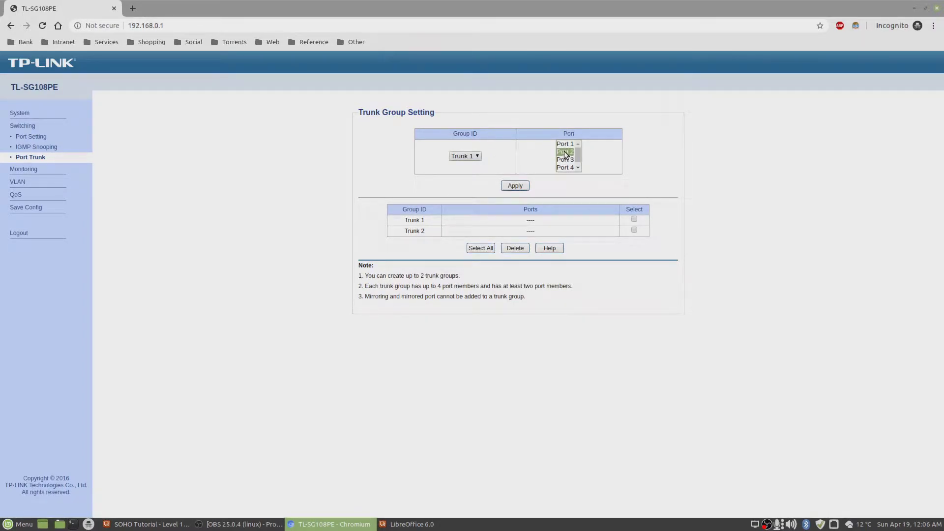
left_click(515, 186)
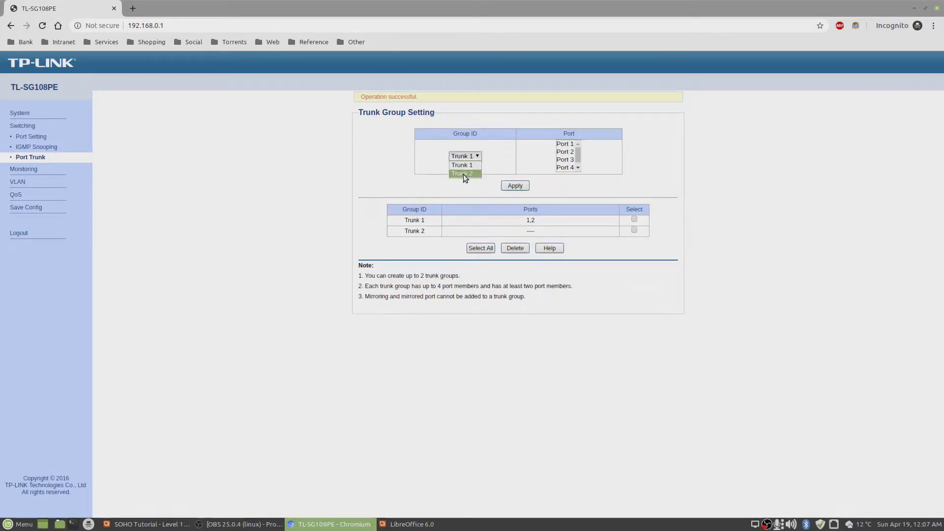
Group ports 7 and 8 into Trunk 2 and save the switch configuration.
left_click(463, 174)
scroll(577, 162, "down", 2)
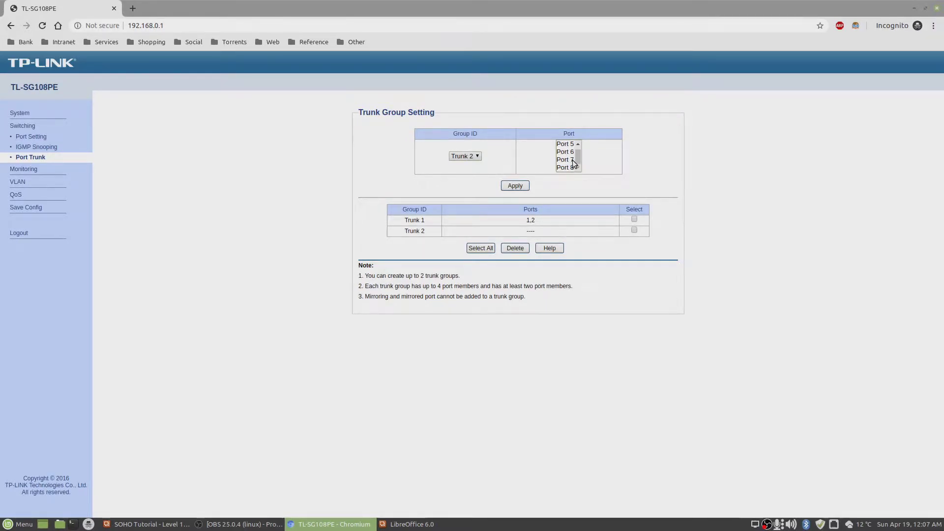
left_click(572, 161)
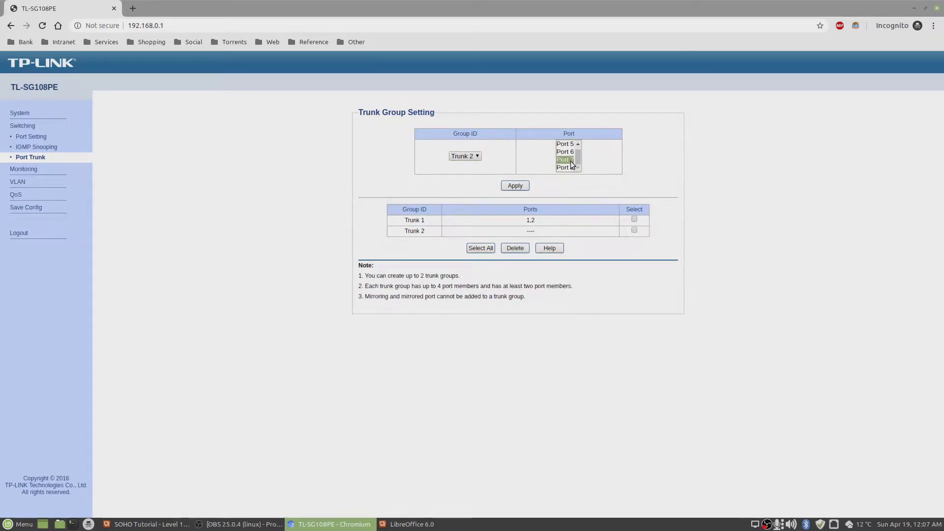
left_click(520, 186)
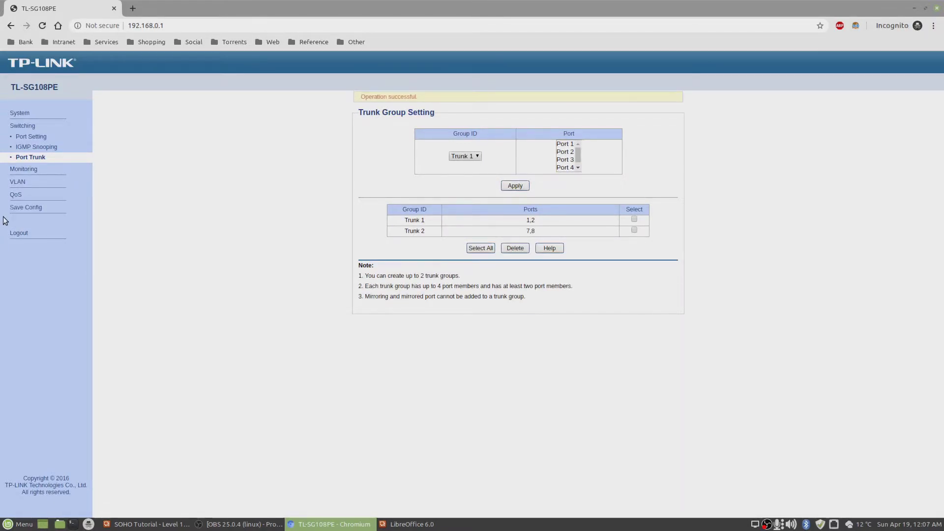
left_click(19, 207)
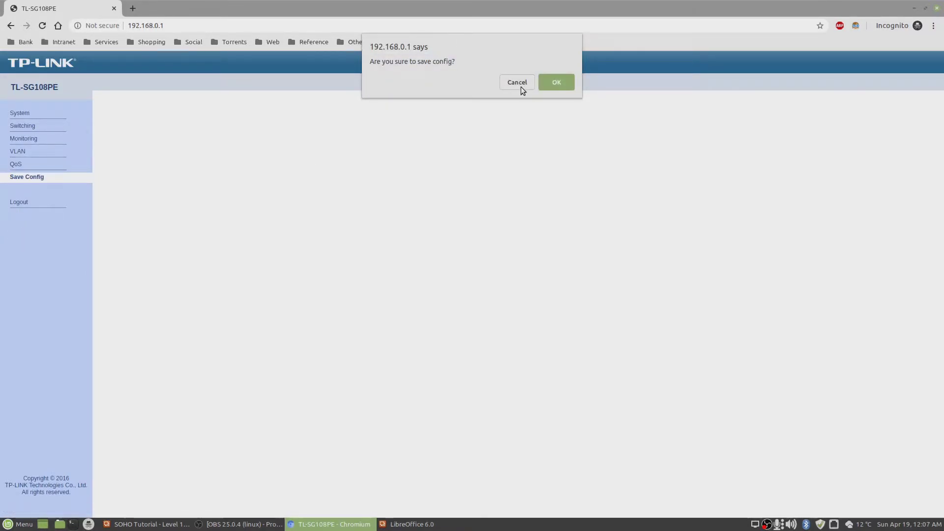
left_click(544, 89)
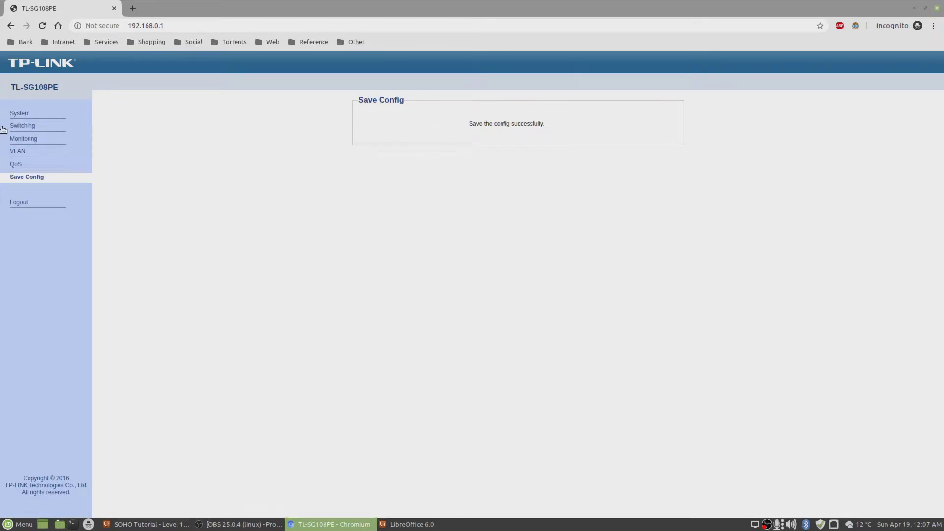
Read the next setup slide in the slideshow, then return to the switch's MTU VLAN page.
left_click(402, 526)
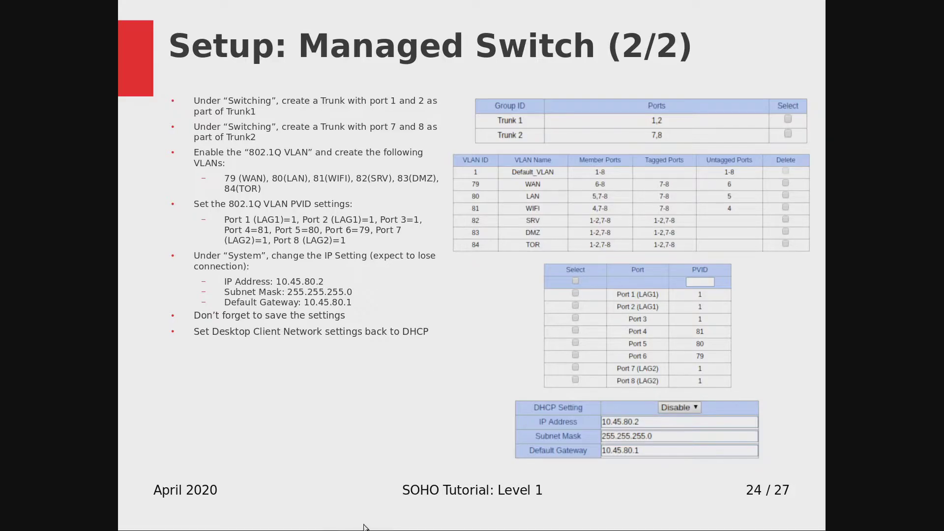
key("alt+Tab")
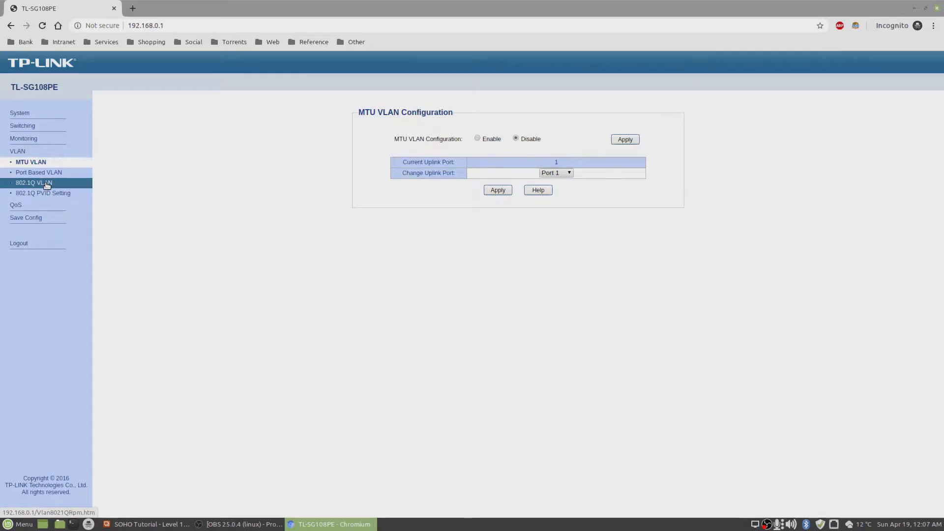
Enable and apply 802.1Q VLAN, leaving Default_VLAN 1 on ports 1-8.
left_click(47, 183)
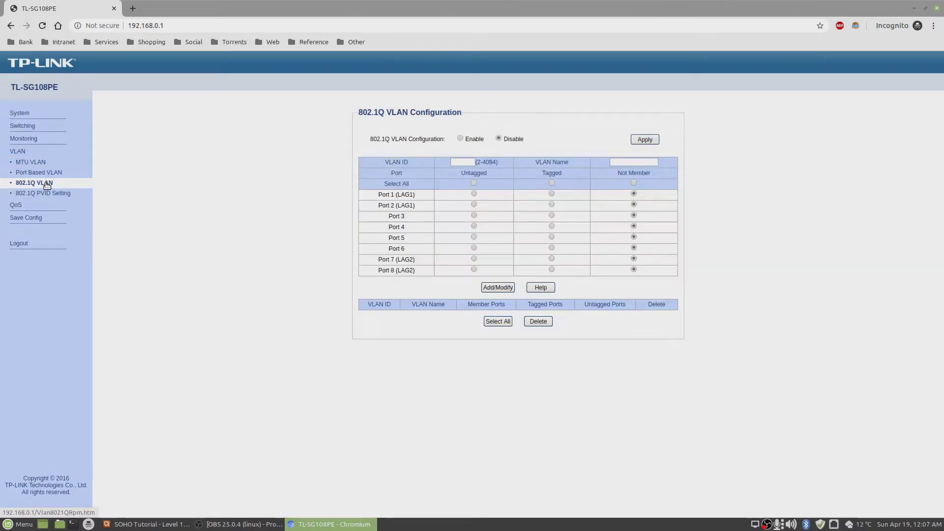
left_click(461, 139)
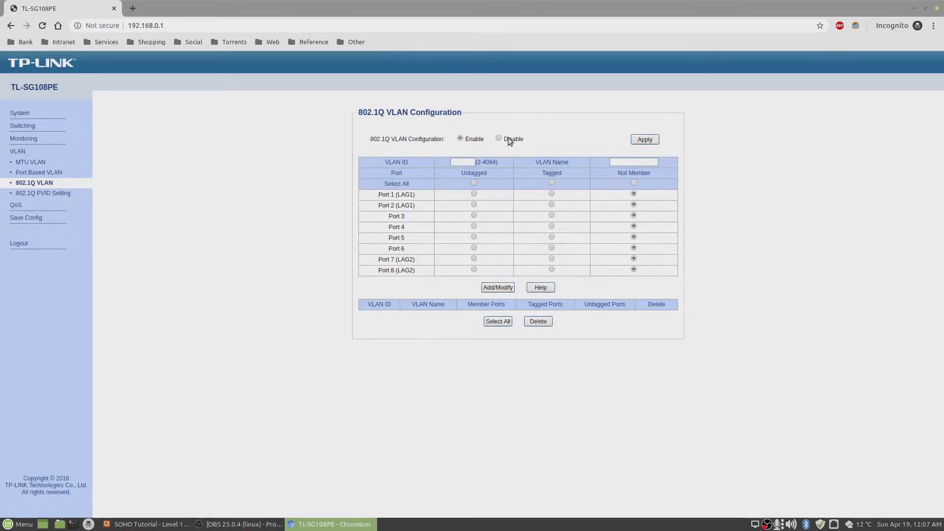
left_click(644, 139)
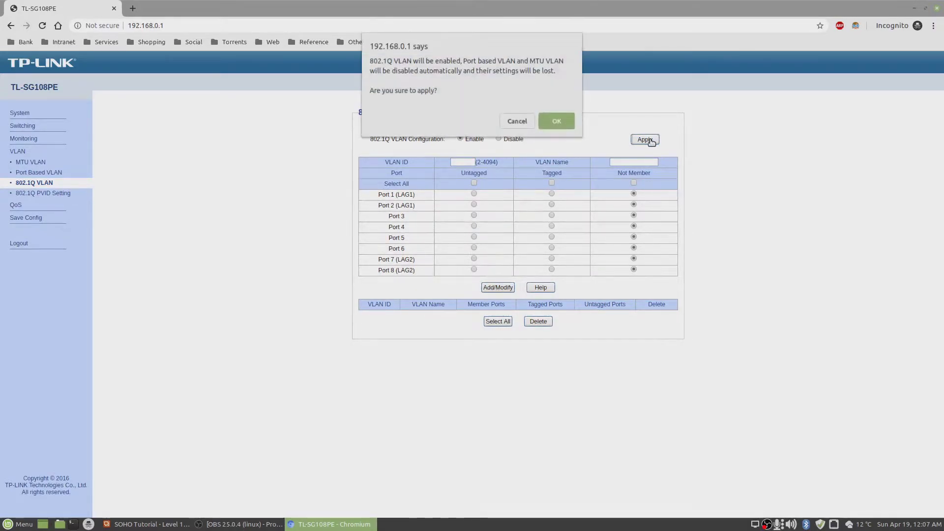
left_click(555, 116)
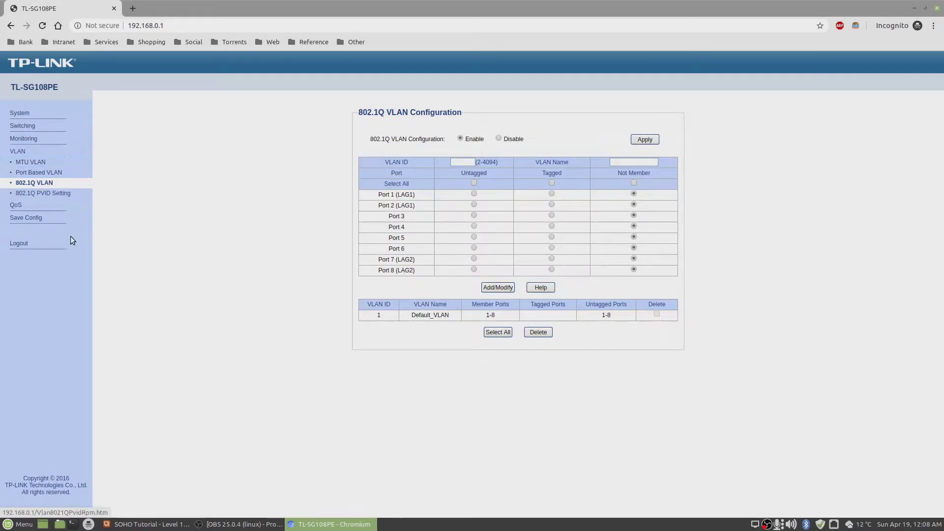
Add VLAN 79 'WAN' with ports 7 and 8 tagged and port 6 untagged.
left_click(469, 165)
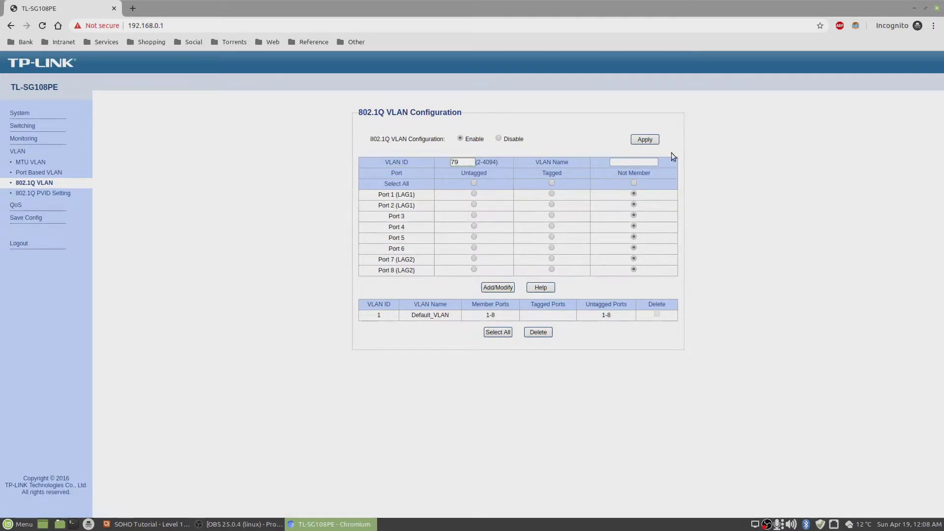
left_click(651, 162)
type("WAN")
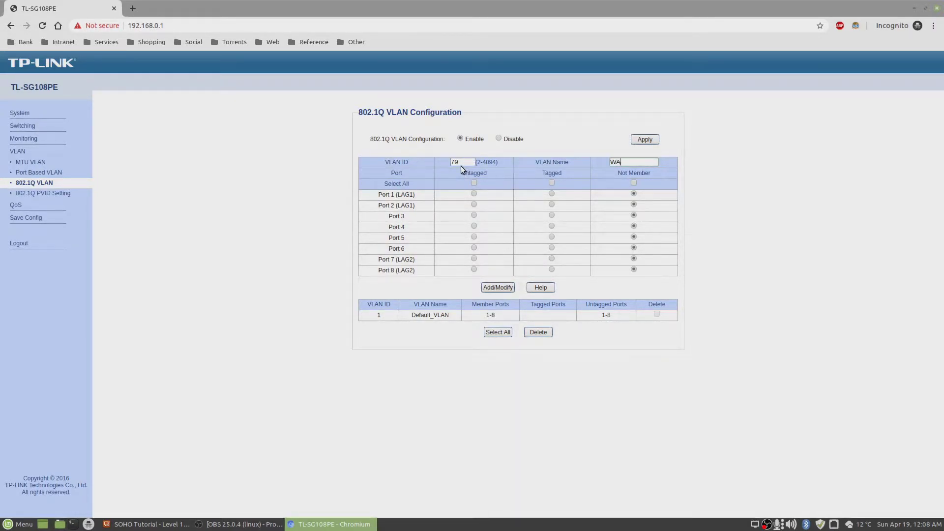
left_click(551, 259)
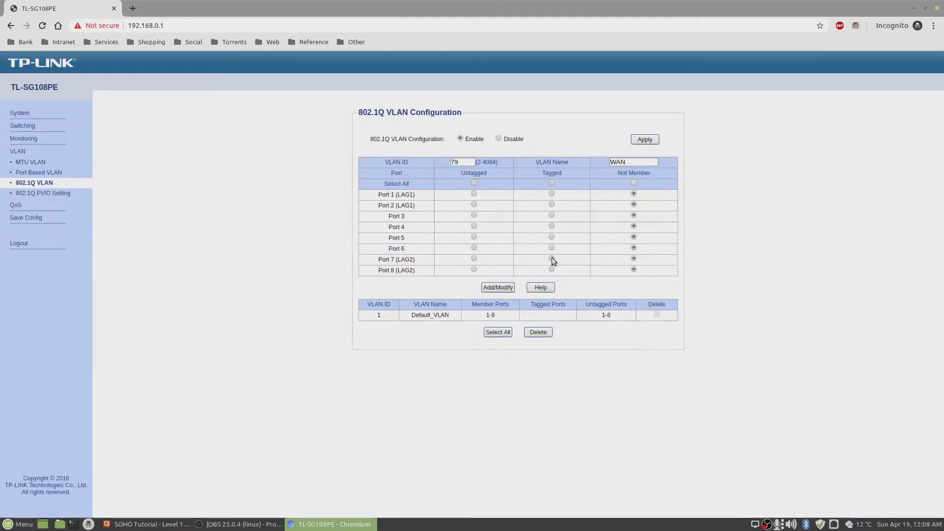
left_click(551, 269)
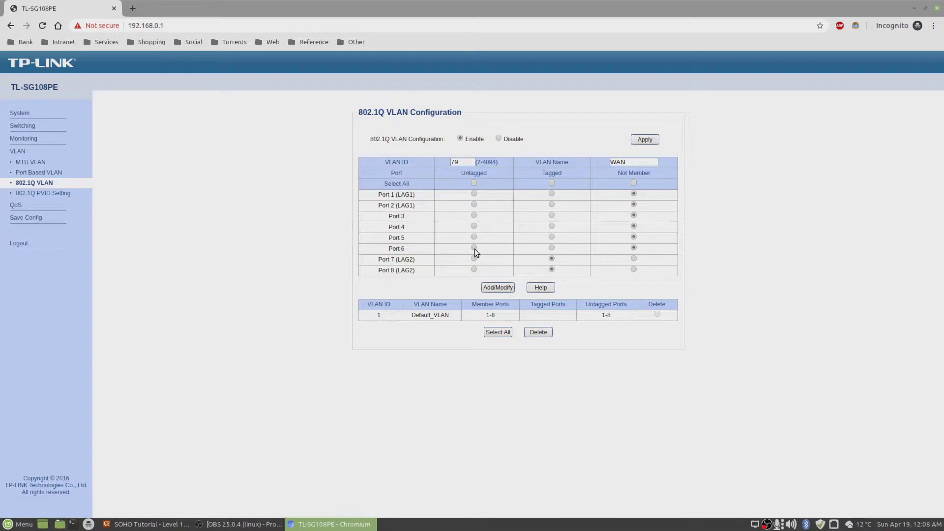
left_click(473, 248)
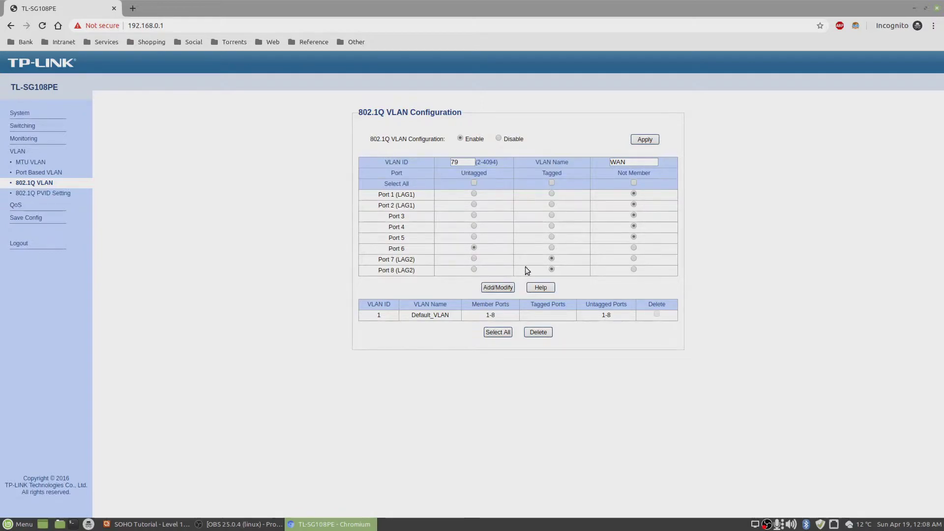
left_click(494, 287)
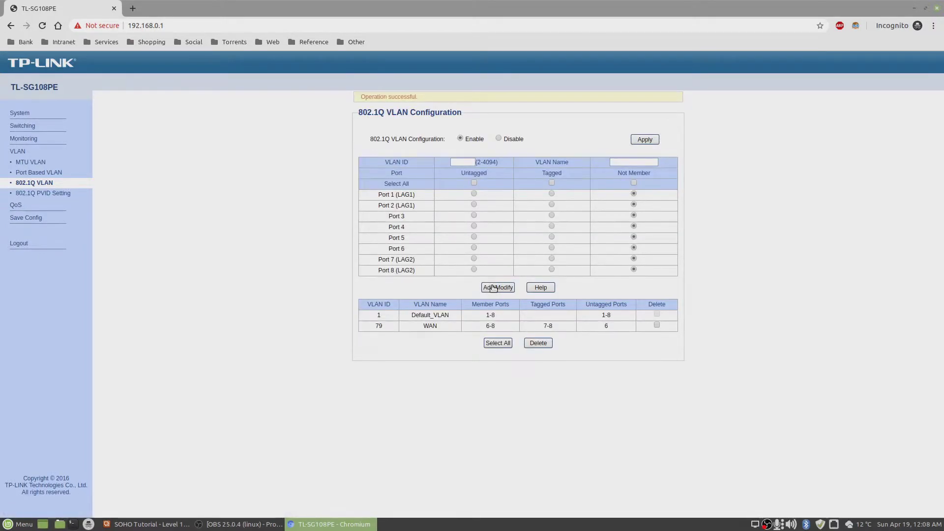
Add VLAN 80 'LAN' with ports 7 and 8 tagged and port 5 untagged.
left_click(472, 164)
type("80")
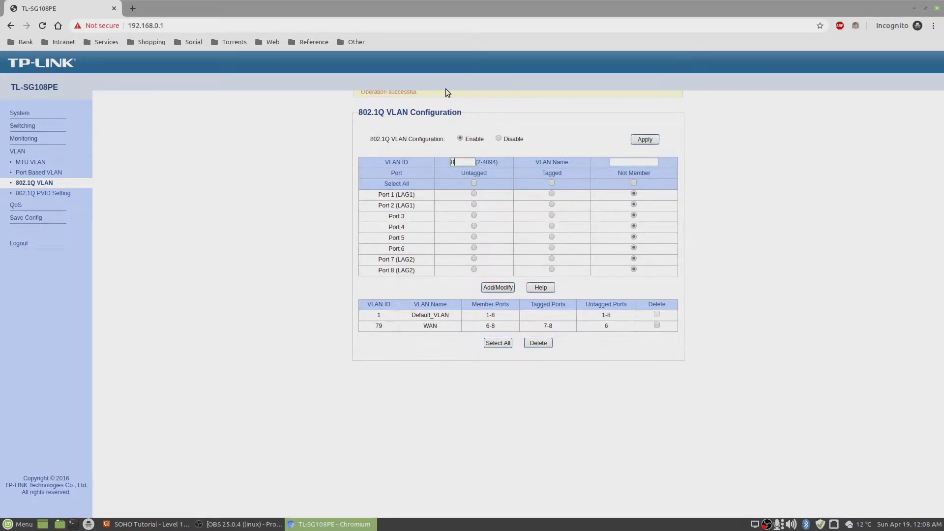
left_click(632, 162)
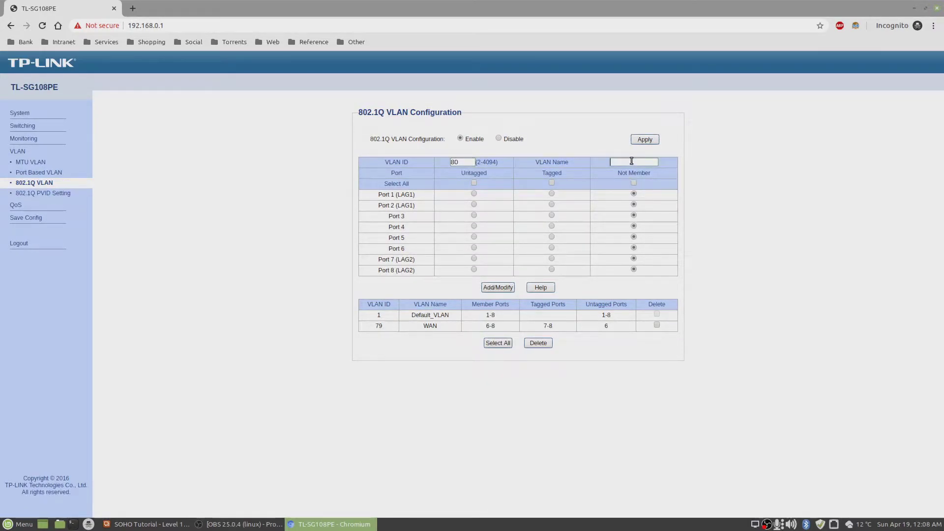
type("LAN")
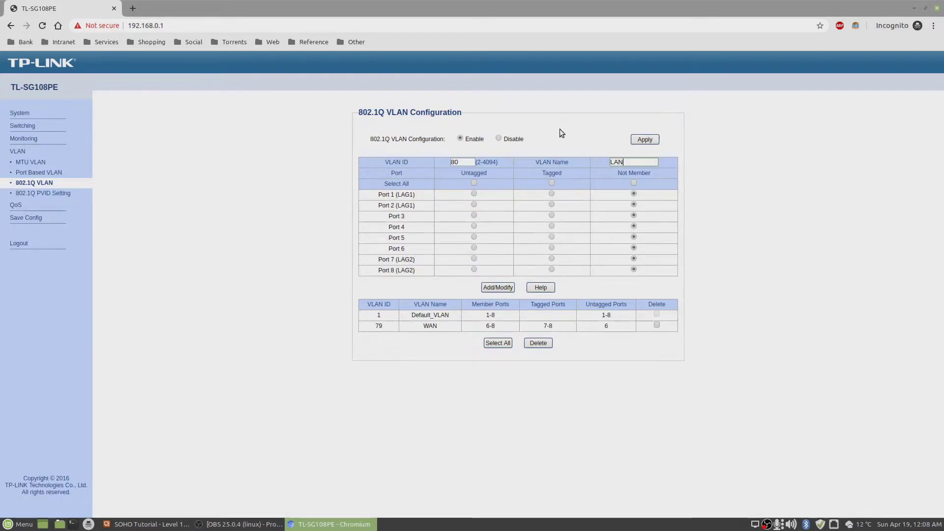
left_click(551, 259)
left_click(552, 269)
left_click(474, 236)
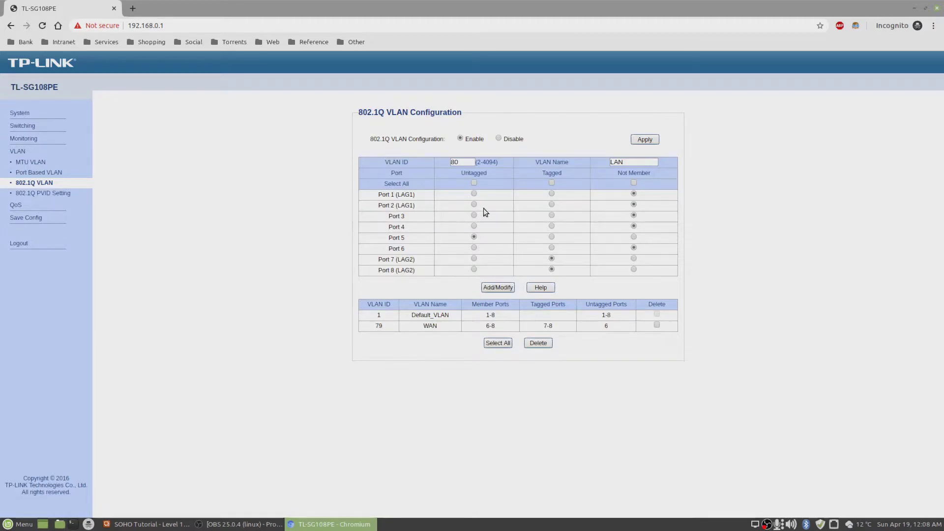
left_click(495, 288)
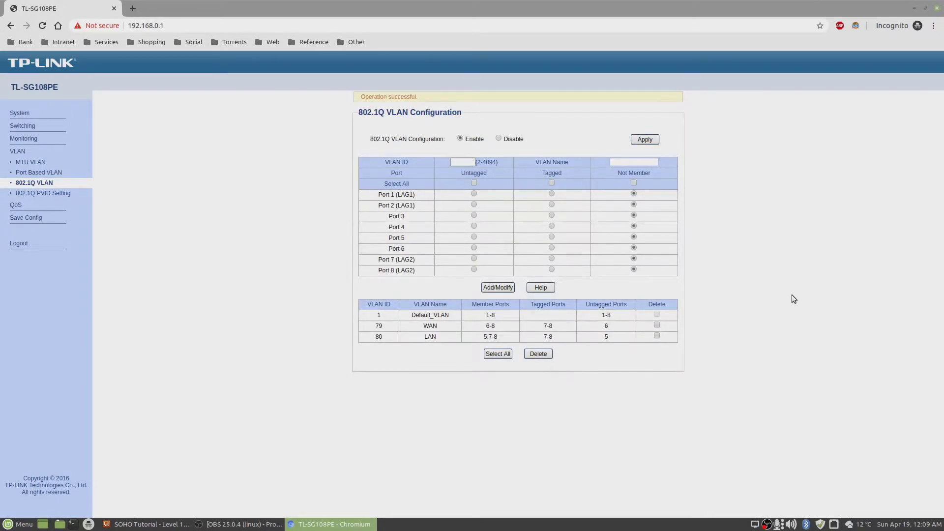
Add VLAN 81 'WIFI' with ports 7 and 8 tagged and port 4 untagged.
type("81")
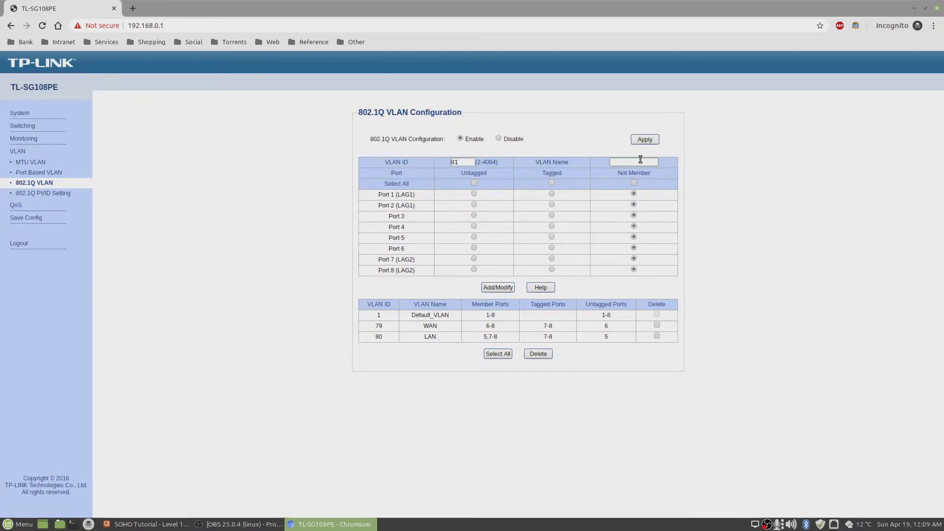
left_click(640, 160)
type("WIFI")
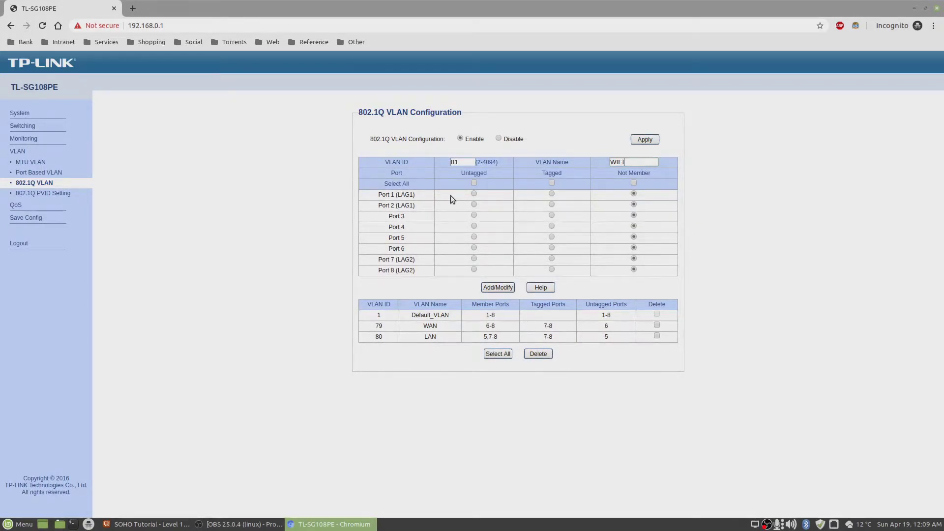
left_click(551, 269)
left_click(551, 259)
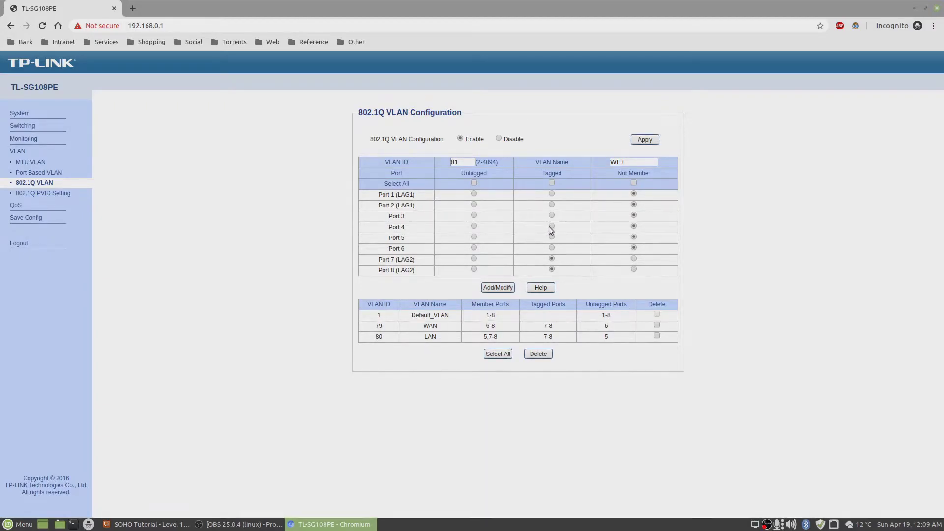
left_click(473, 227)
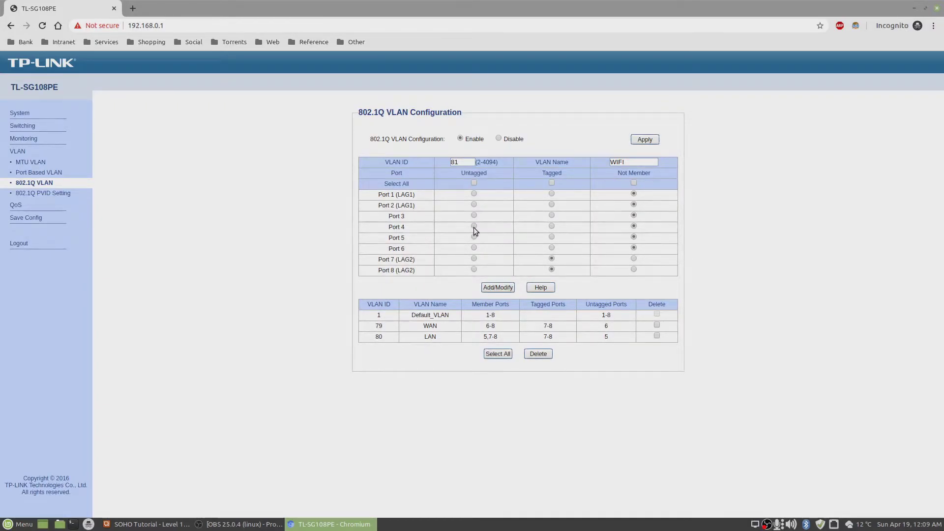
double_click(632, 162)
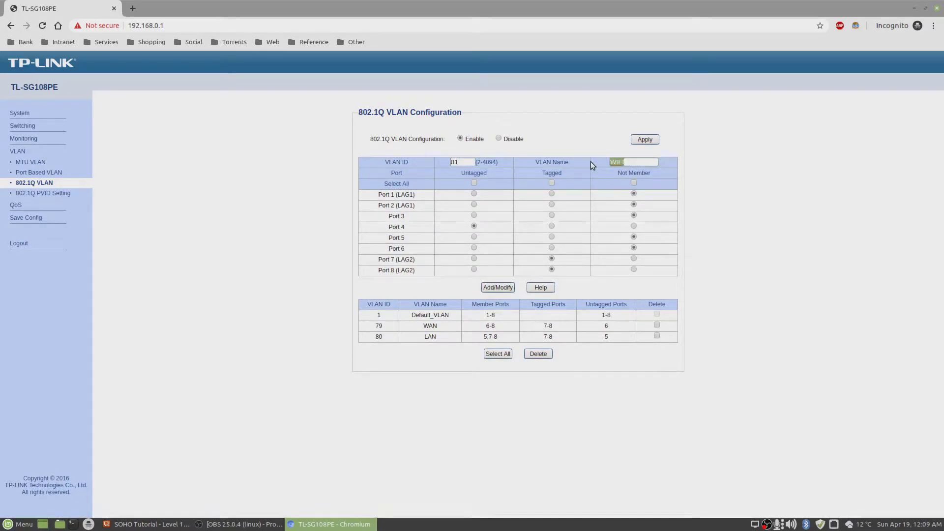
left_click(498, 288)
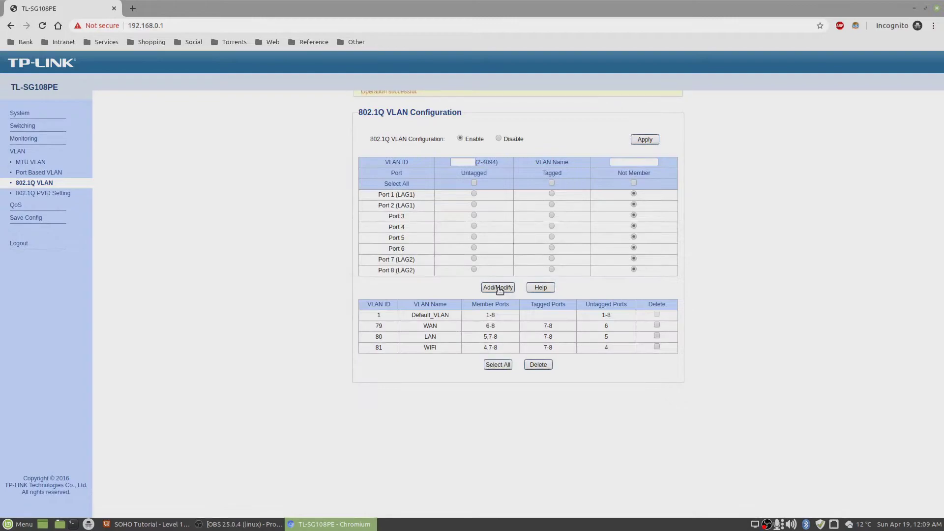
Add VLAN 82 'SRV' with ports 1, 2, 7 and 8 all tagged.
left_click(465, 163)
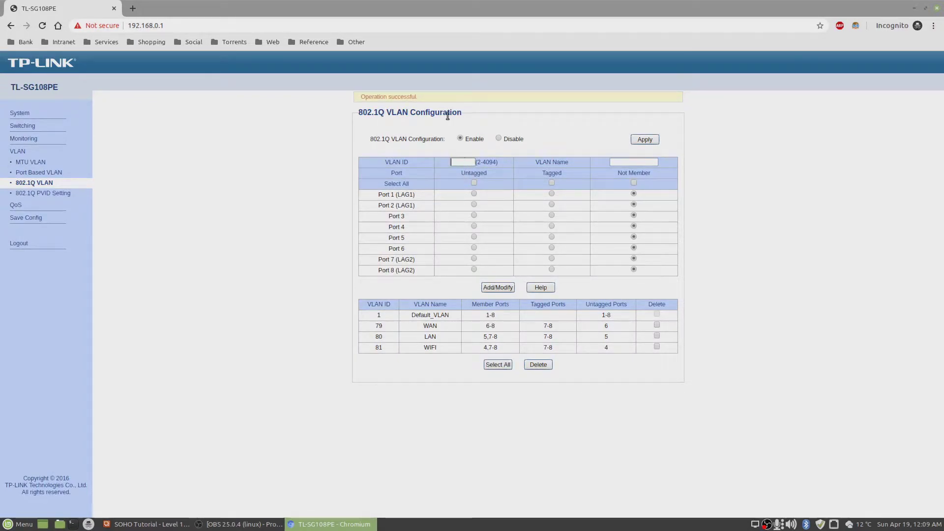
type("82")
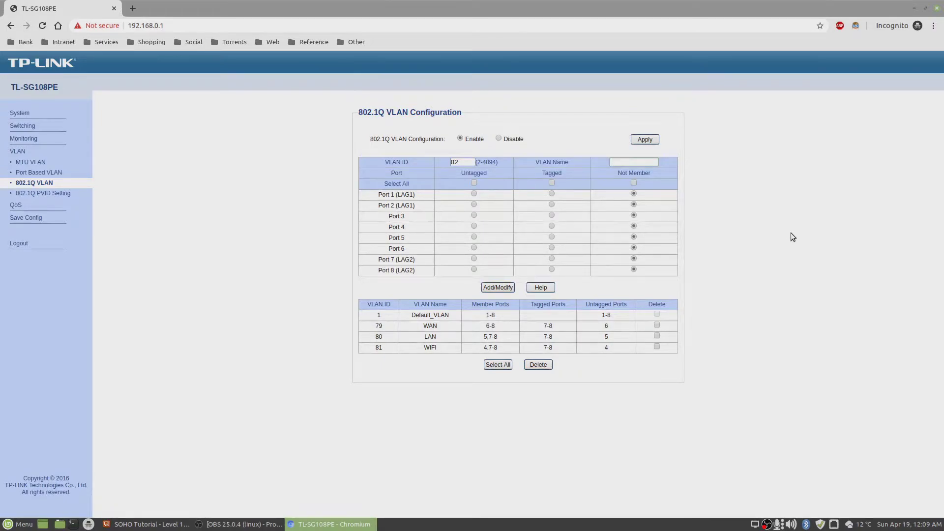
type("SRV")
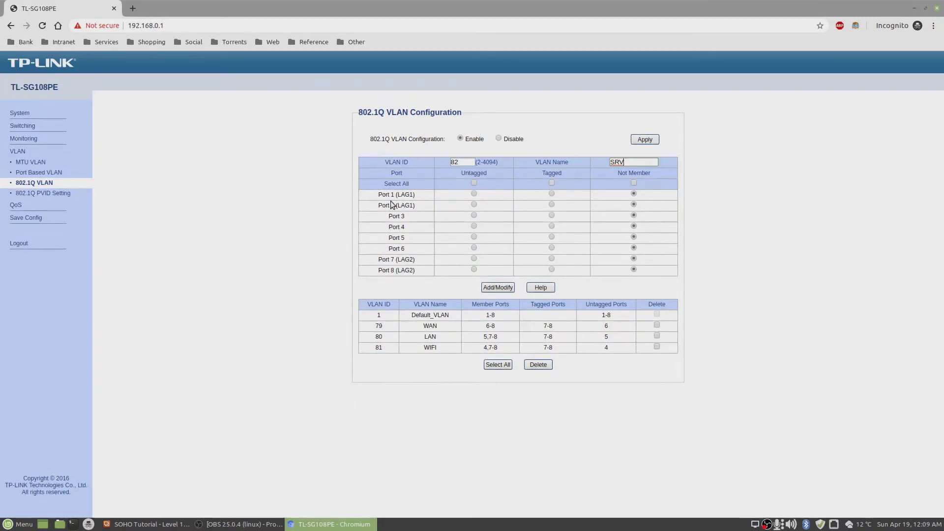
left_click(551, 193)
left_click(552, 205)
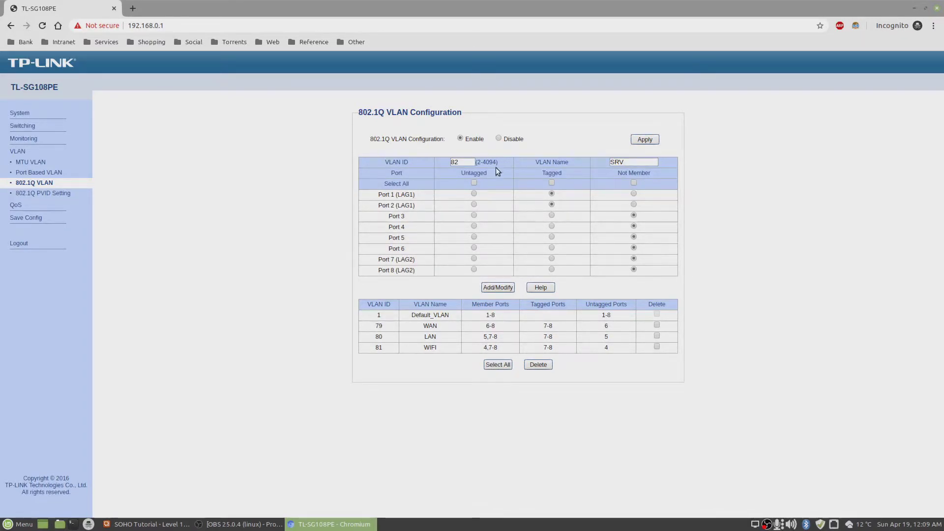
left_click(551, 258)
left_click(552, 269)
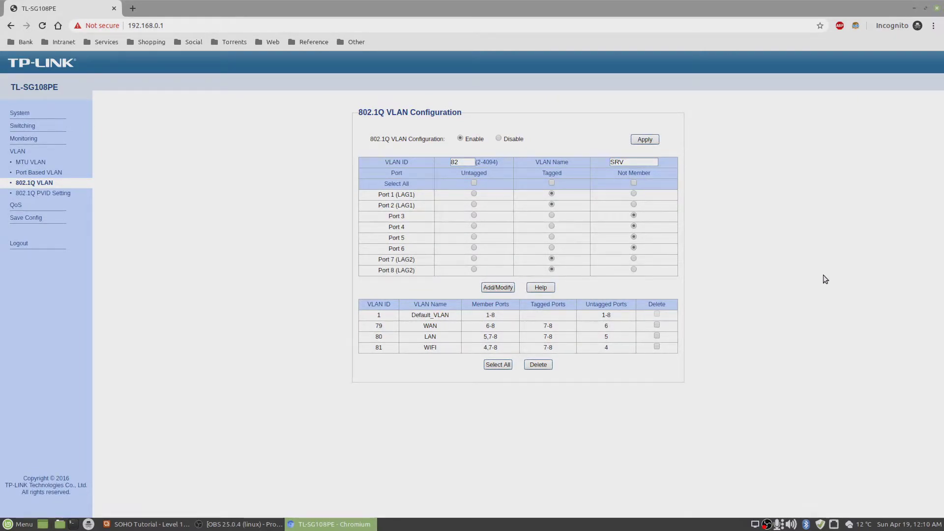
left_click(497, 287)
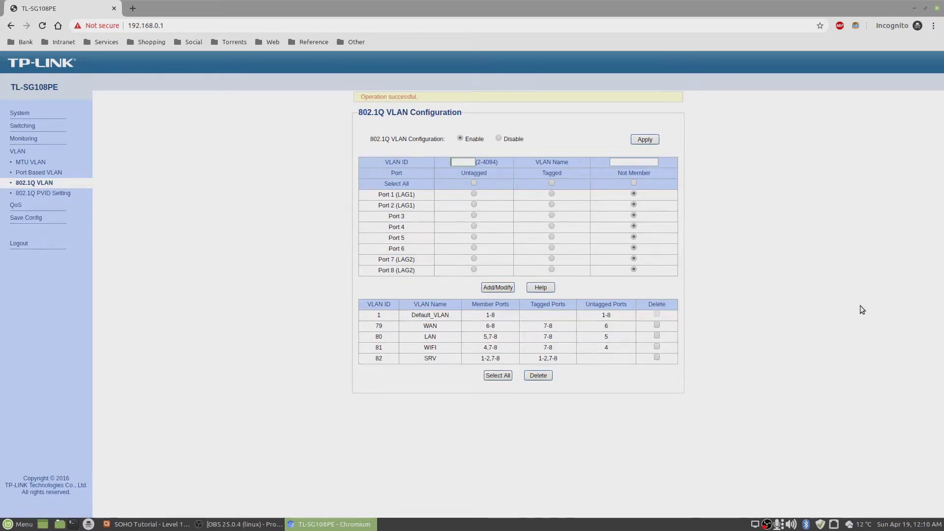
Create VLAN 83 named DMZ with ports 7 and 8 tagged and add it to the table.
type("83")
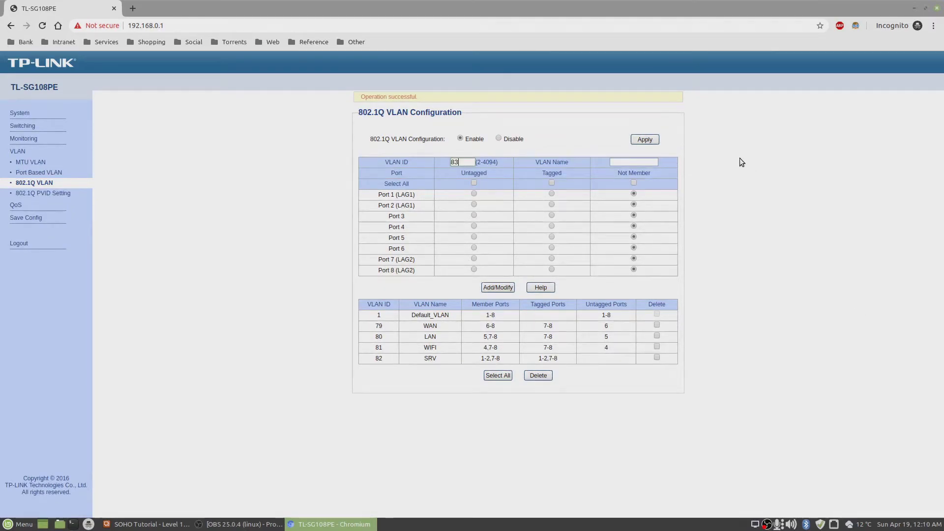
left_click(633, 162)
type("DMZ")
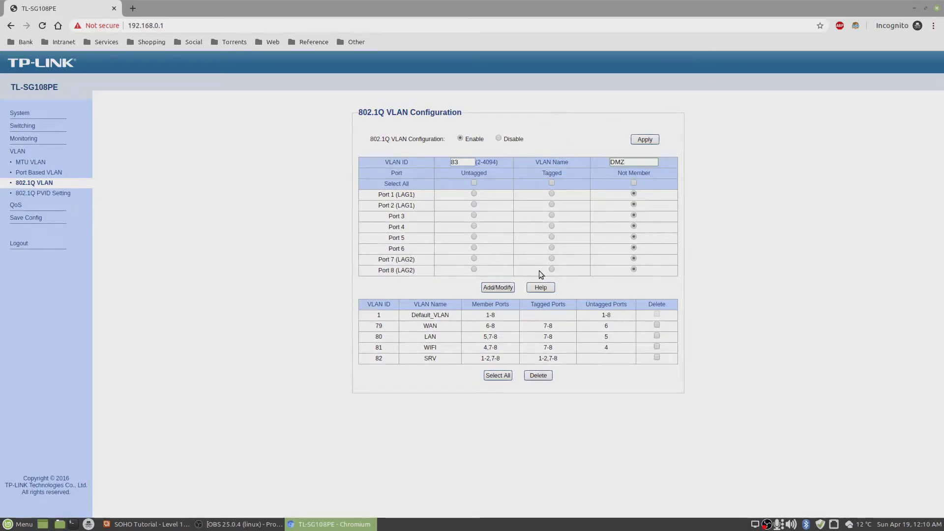
left_click(551, 259)
left_click(551, 269)
left_click(621, 163)
type("DMZ")
left_click(498, 288)
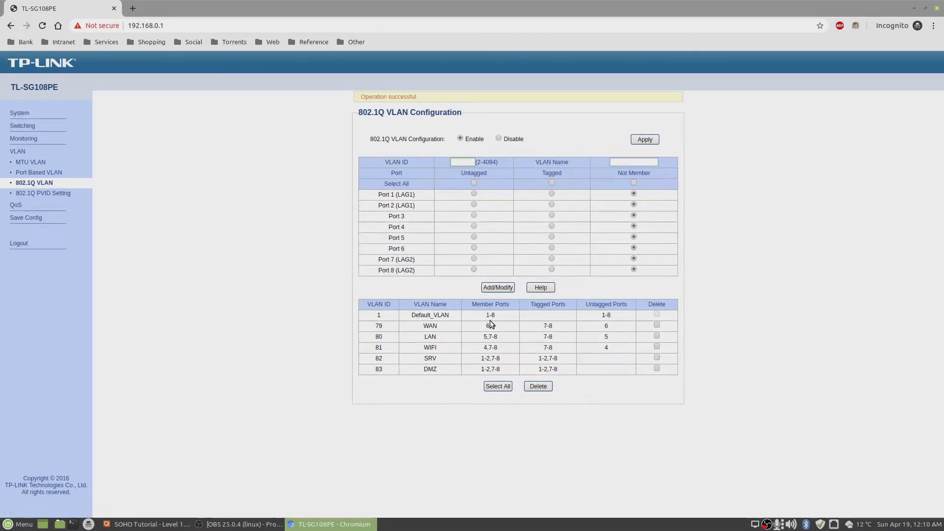
Create VLAN 84 named TOR with ports 1, 2, 7 and 8 tagged and add it.
type("TOR")
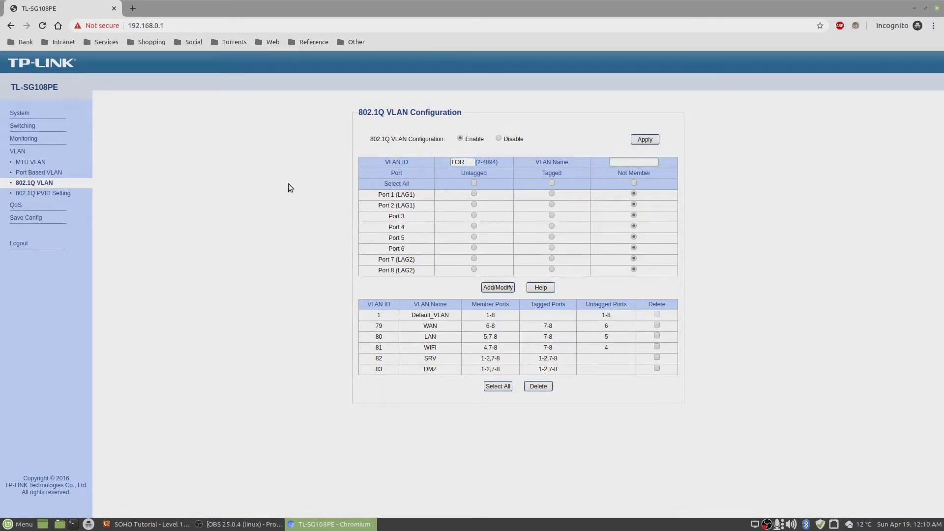
left_click(637, 160)
type("T")
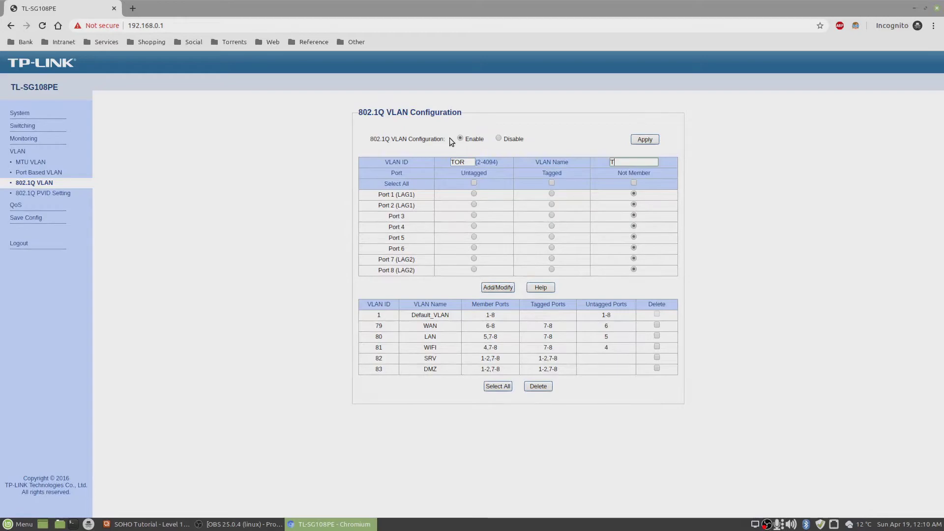
type("OR")
type("84")
left_click(552, 269)
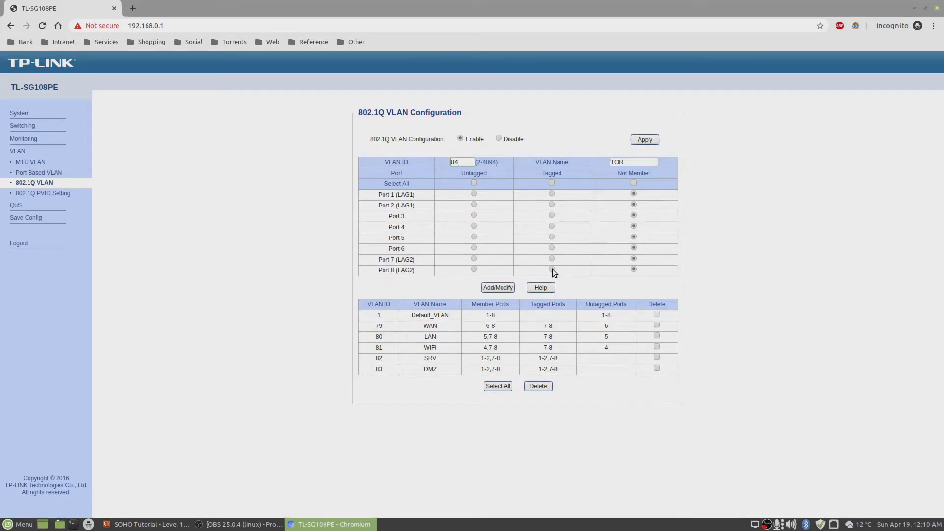
left_click(552, 258)
left_click(551, 193)
left_click(551, 204)
left_click(501, 288)
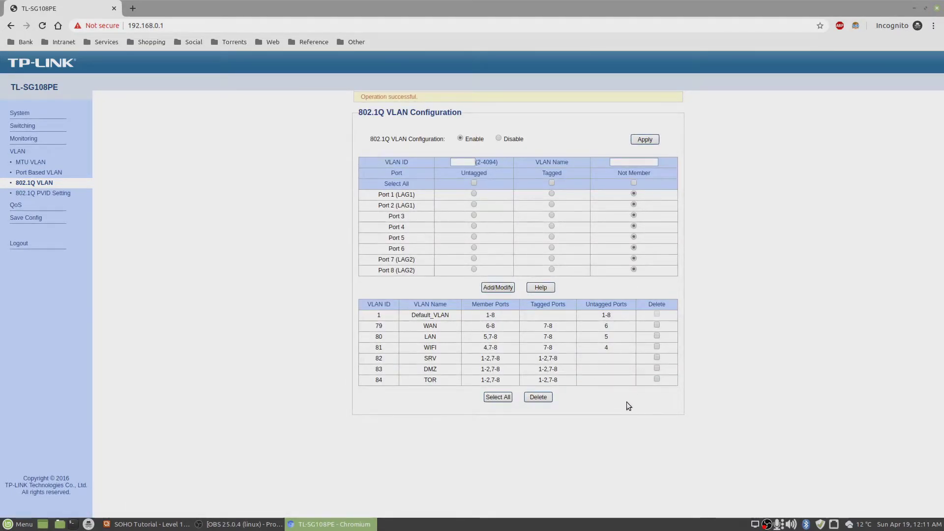
Save the switch configuration and go to VLAN > 802.1Q PVID Setting.
left_click(29, 218)
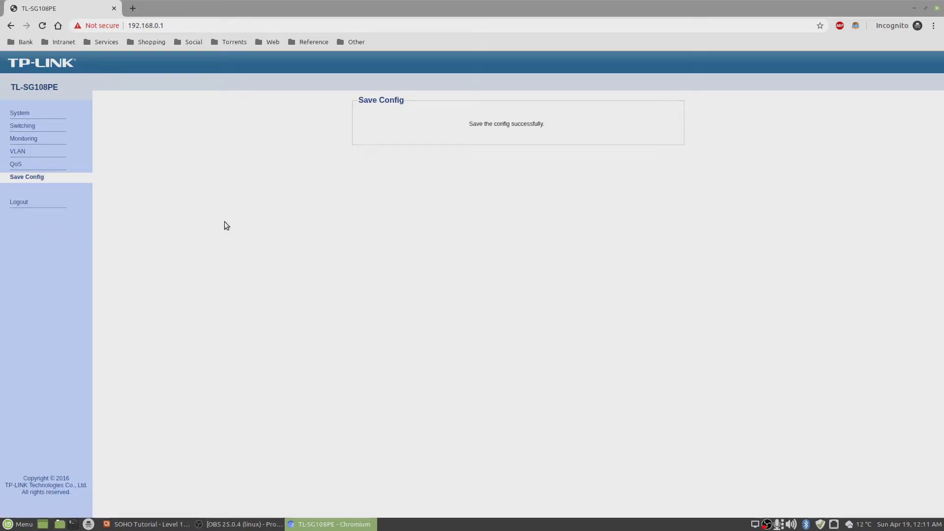
left_click(18, 152)
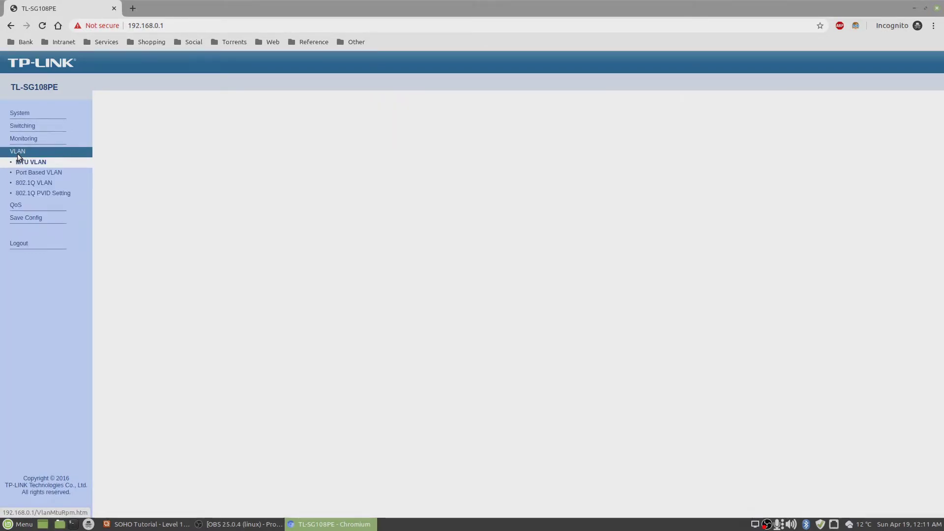
left_click(59, 198)
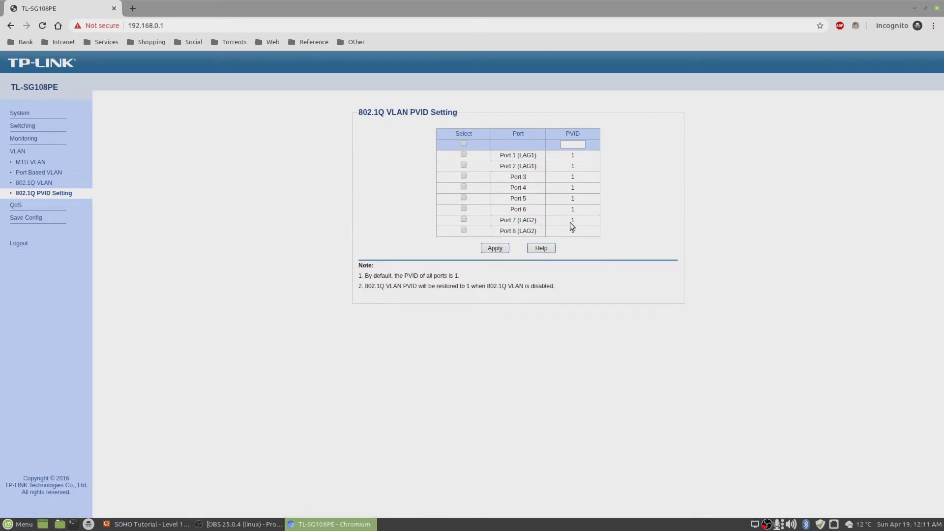
Set Port 6's PVID to 79.
left_click(463, 209)
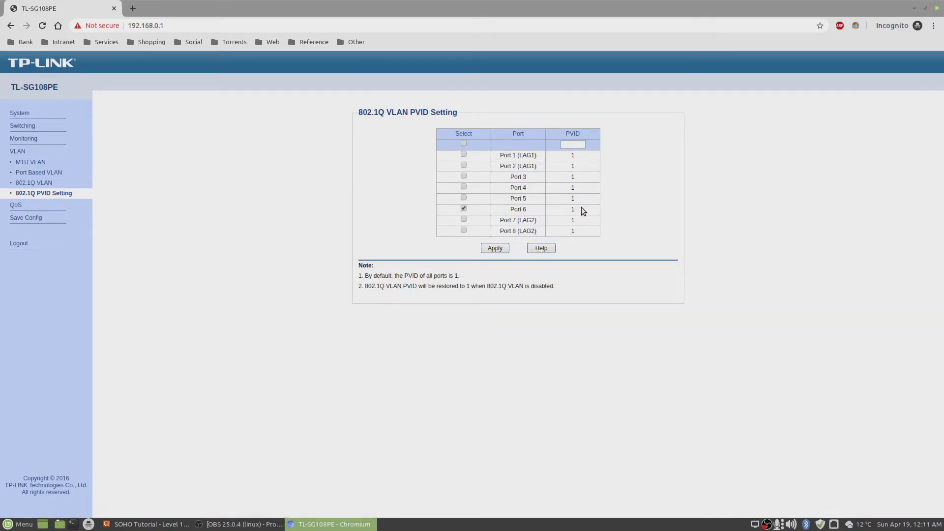
left_click(579, 145)
type("79")
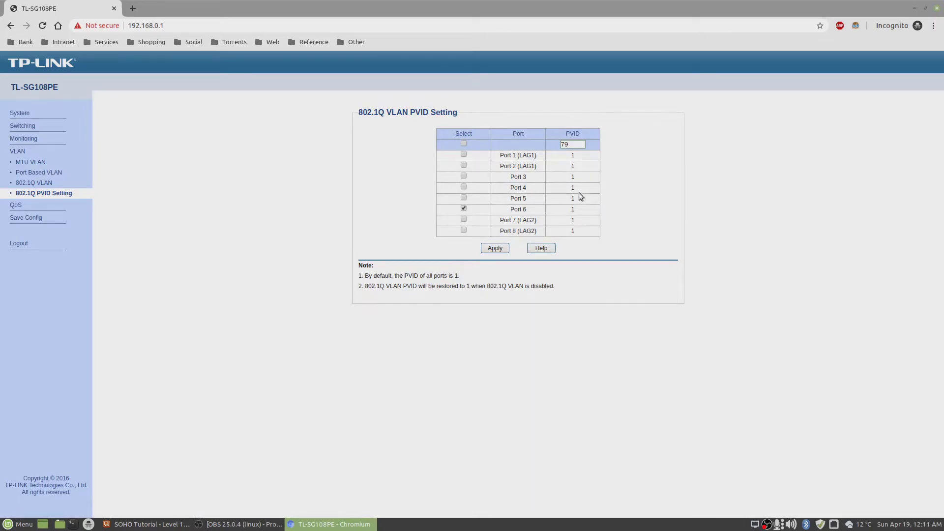
left_click(493, 249)
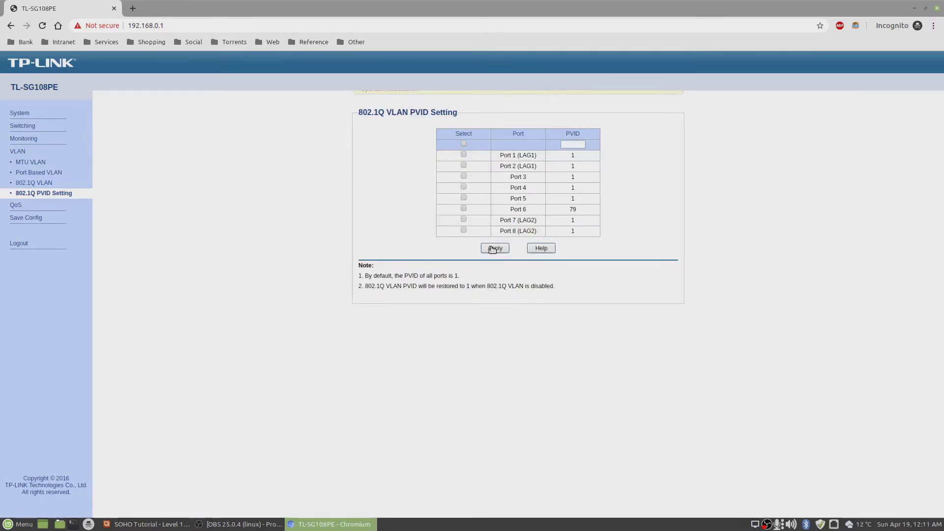
Set Port 4's PVID to 81, leaving Port 5 unchanged.
left_click(463, 198)
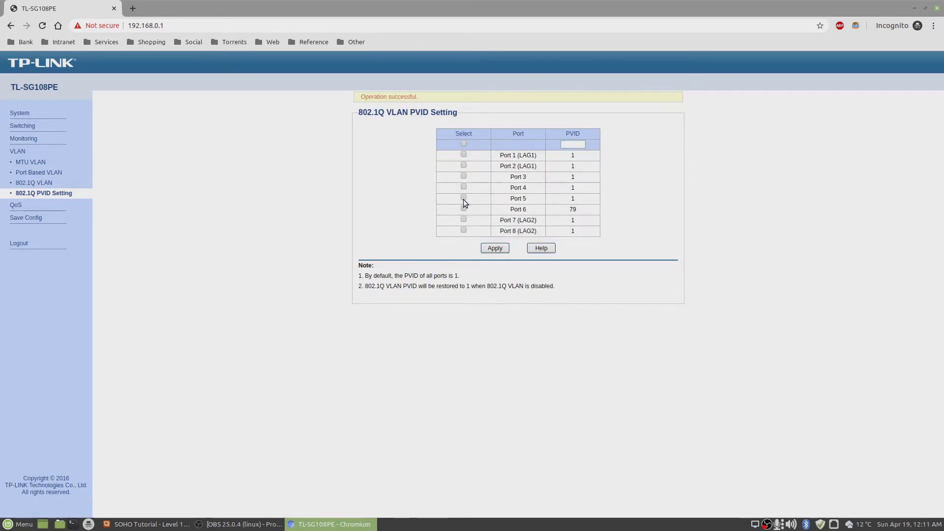
left_click(572, 145)
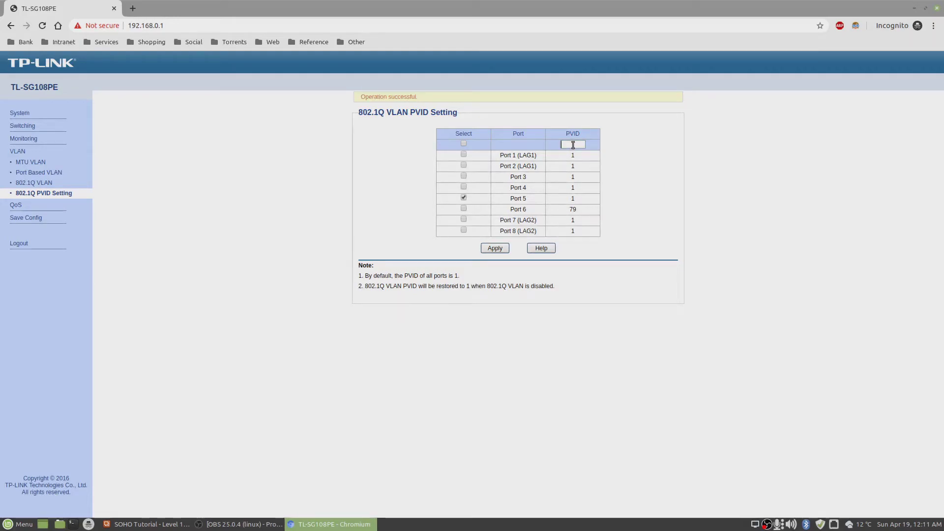
type("80")
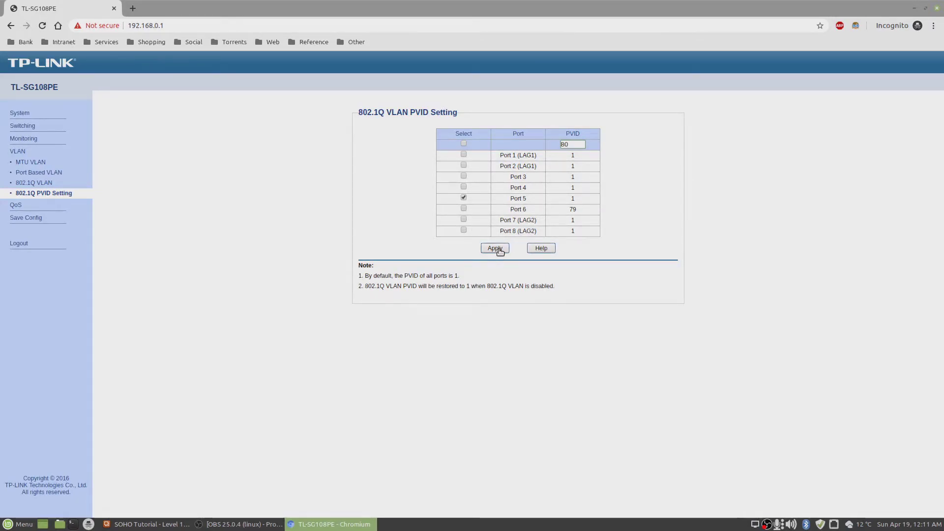
left_click(463, 197)
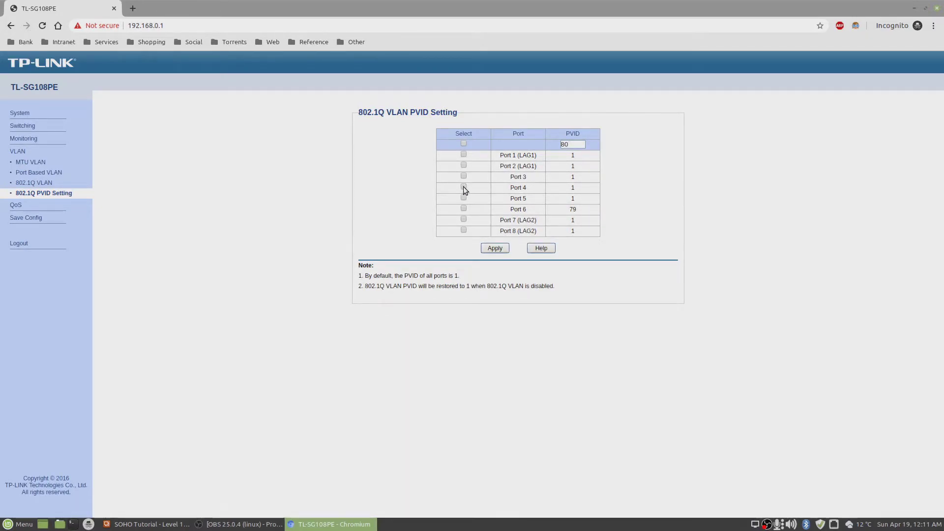
left_click(463, 187)
left_click_drag(570, 144, 566, 144)
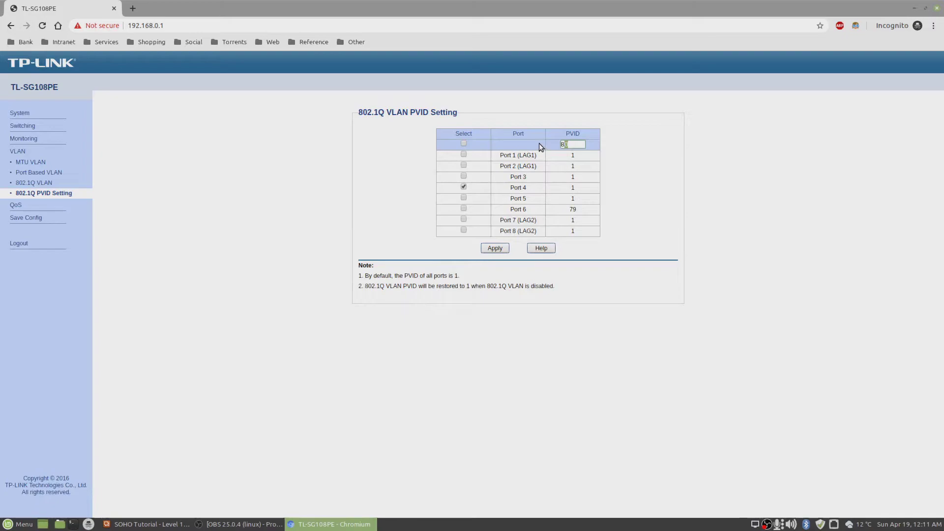
type("1")
left_click(494, 248)
left_click(155, 525)
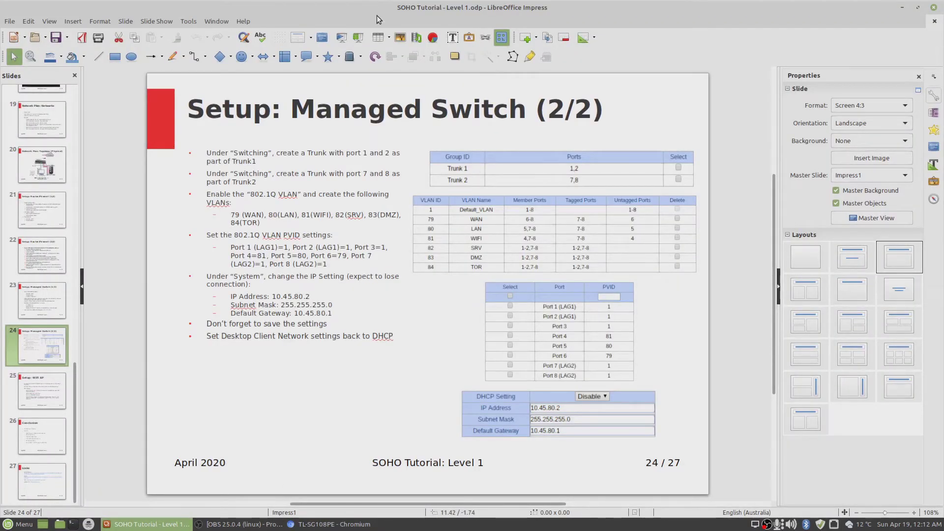
left_click(361, 38)
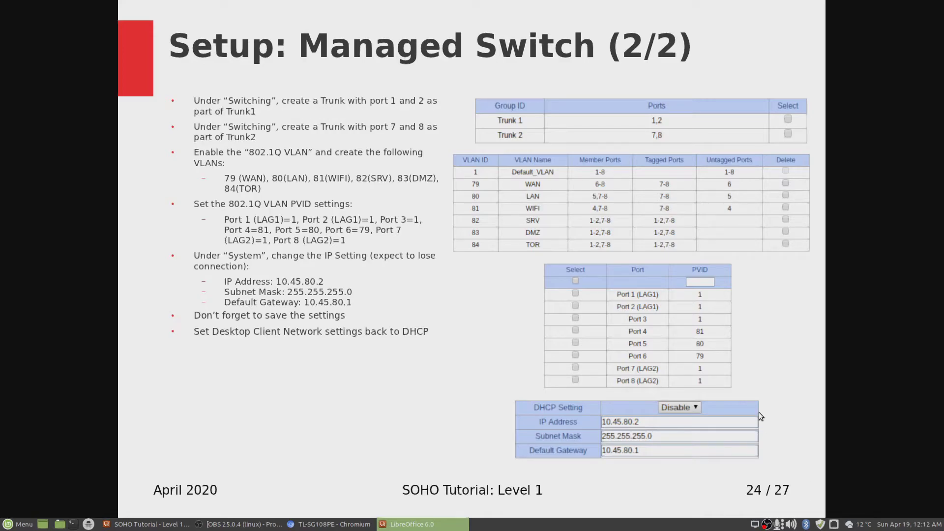
key("Escape")
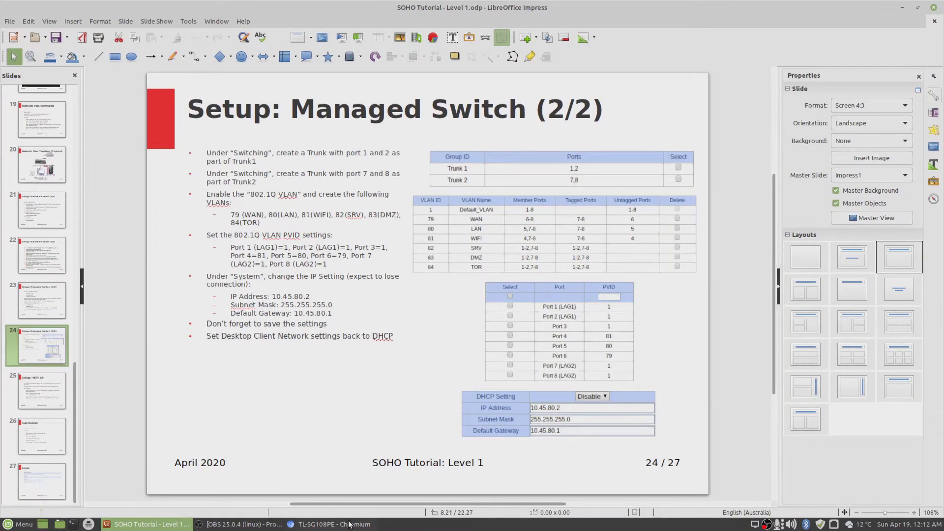
left_click(333, 524)
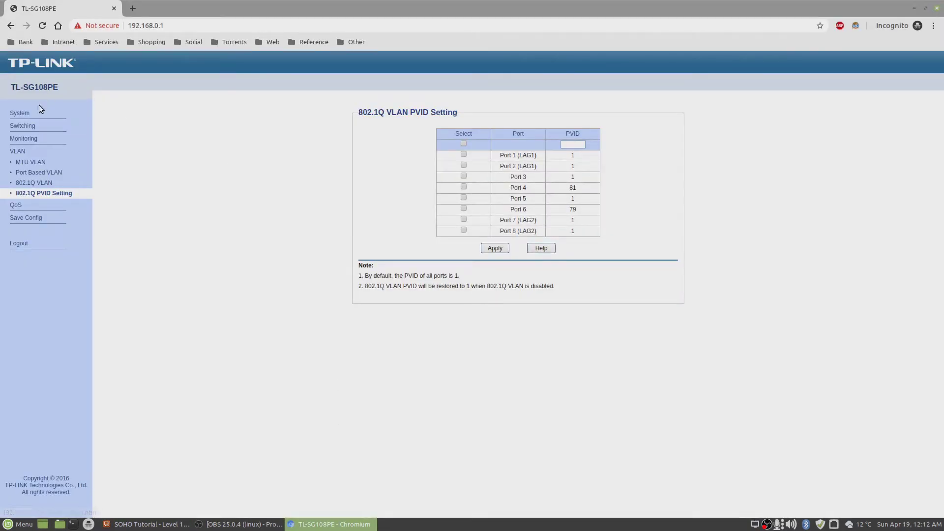
In System > IP Setting, keep DHCP disabled and enter IP 10.45.80.2.
left_click(22, 113)
left_click(30, 135)
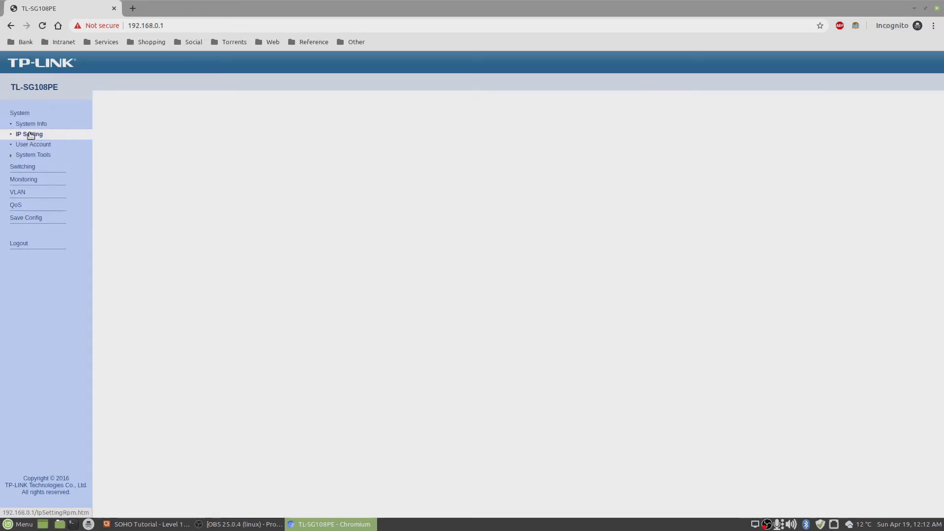
left_click(552, 134)
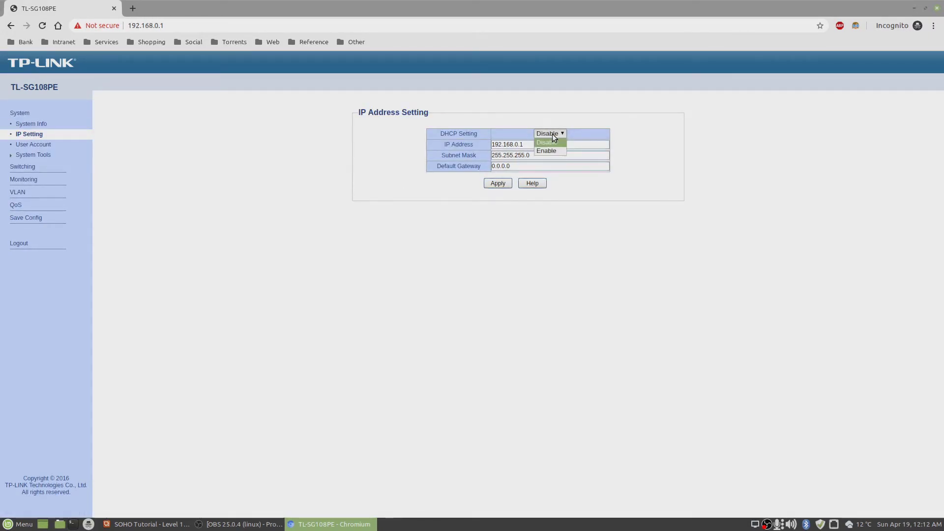
left_click(552, 133)
left_click_drag(541, 142, 402, 140)
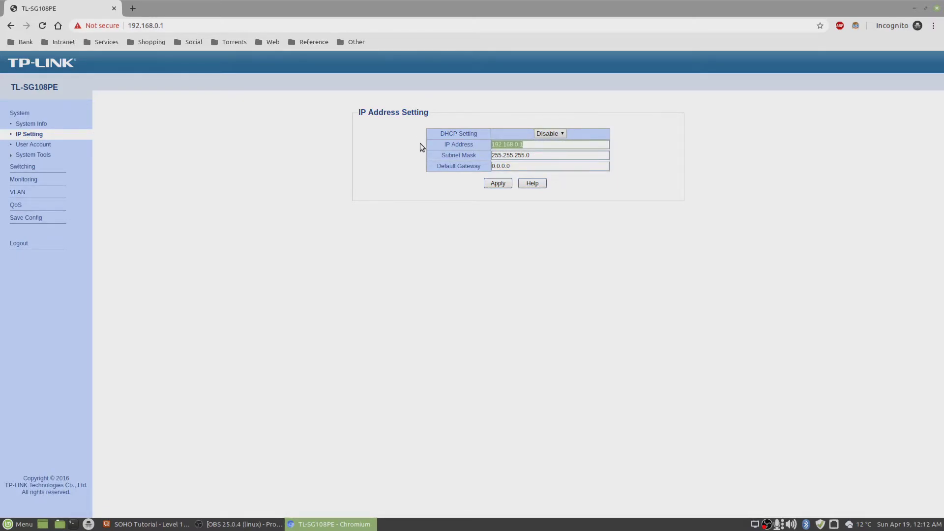
type("10")
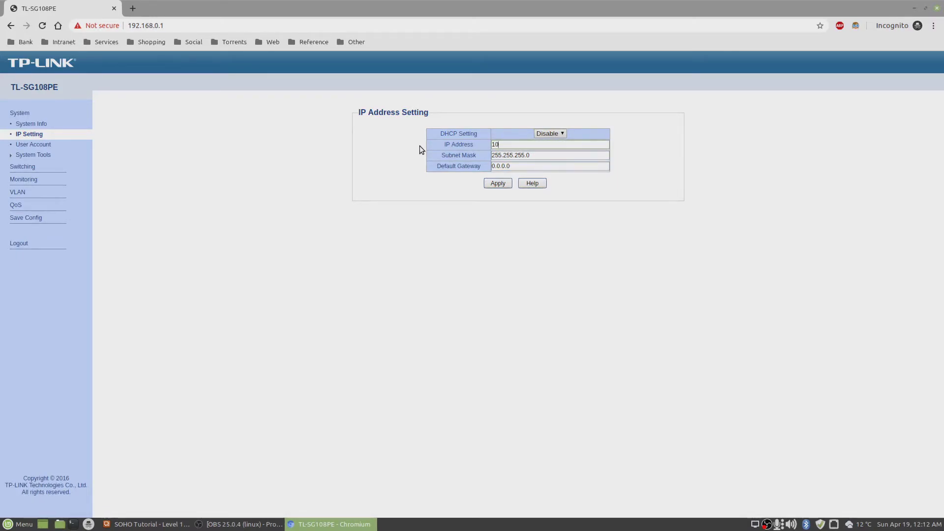
type(".45.80.")
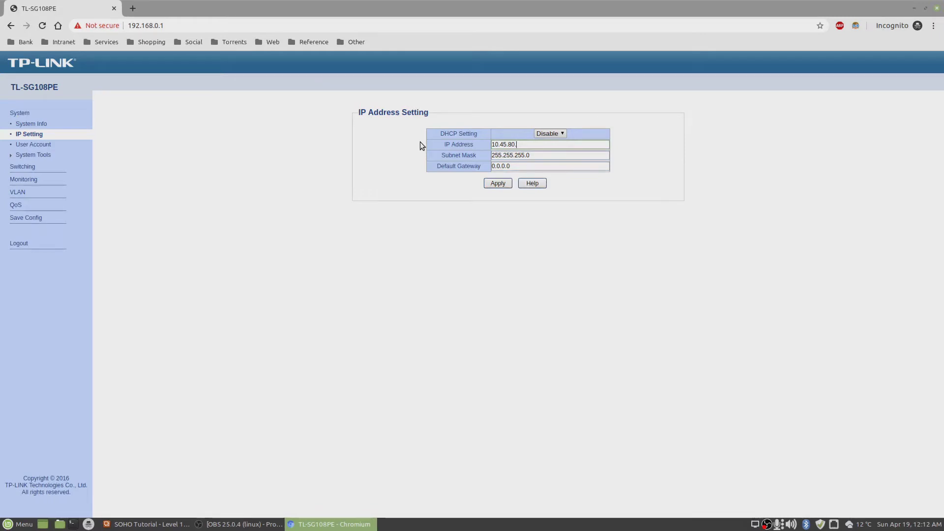
type("2")
Set the gateway to 10.45.80.1, then apply and confirm the new IP settings.
left_click_drag(510, 168, 453, 166)
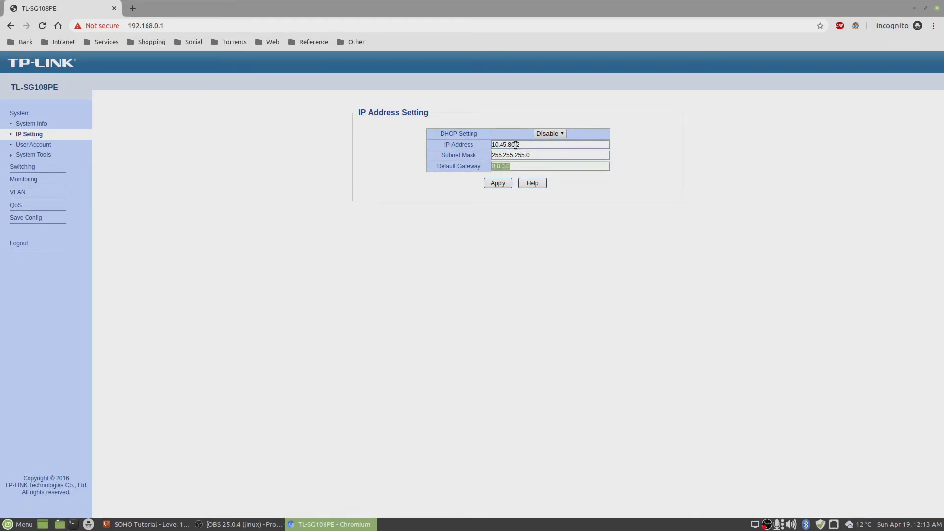
left_click_drag(515, 145, 412, 163)
key("ctrl+c")
key("ctrl+v")
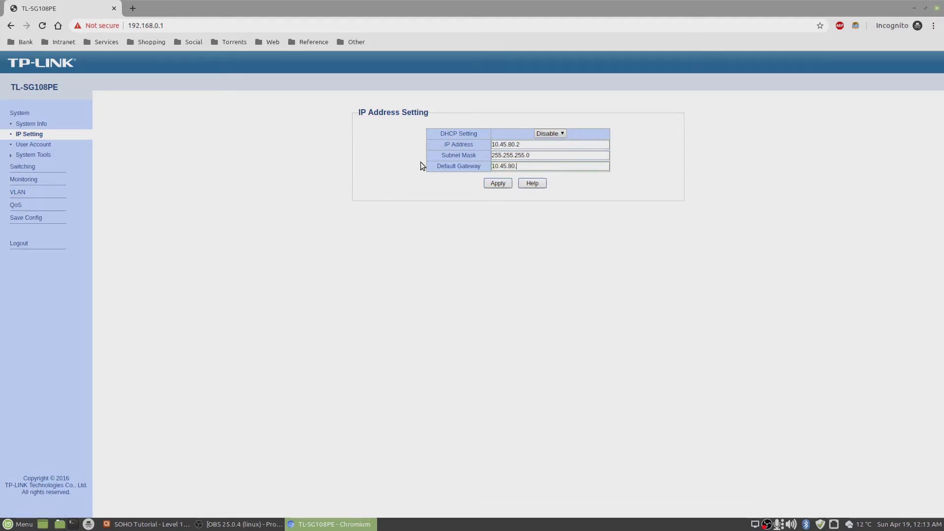
type("1")
left_click(498, 185)
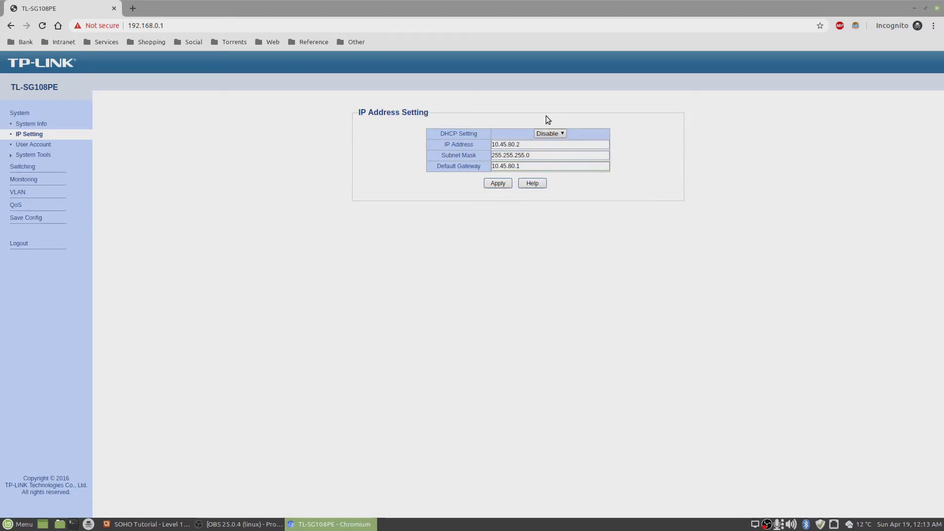
left_click(499, 184)
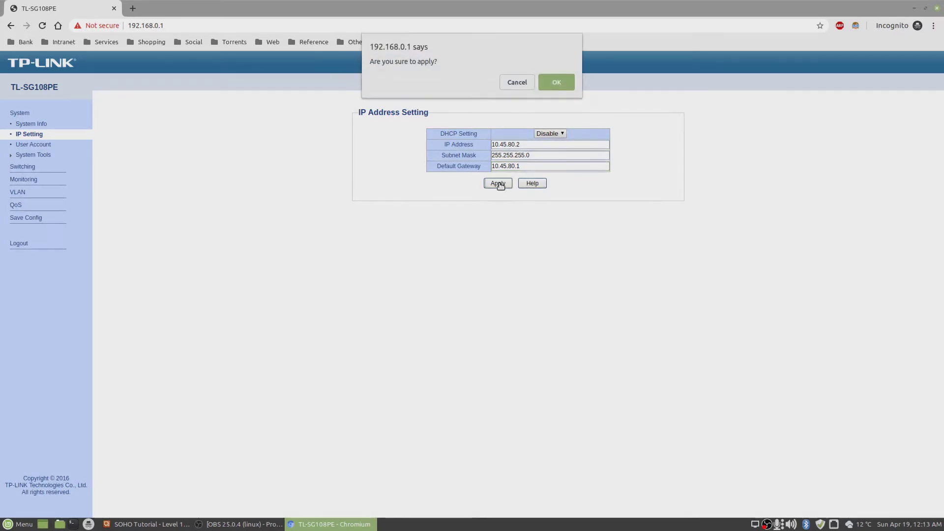
left_click(548, 85)
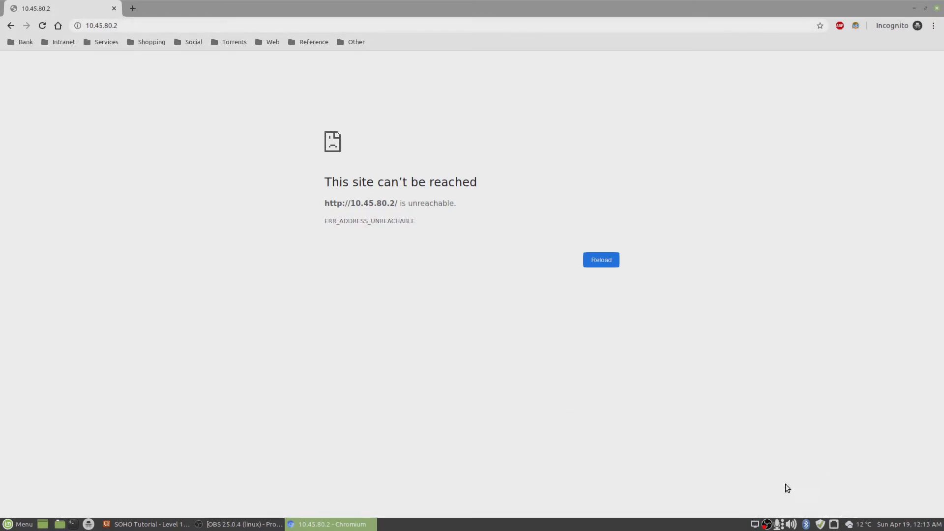
Open the wired Ethernet connection's IPv4 settings in Network Connections.
left_click(833, 524)
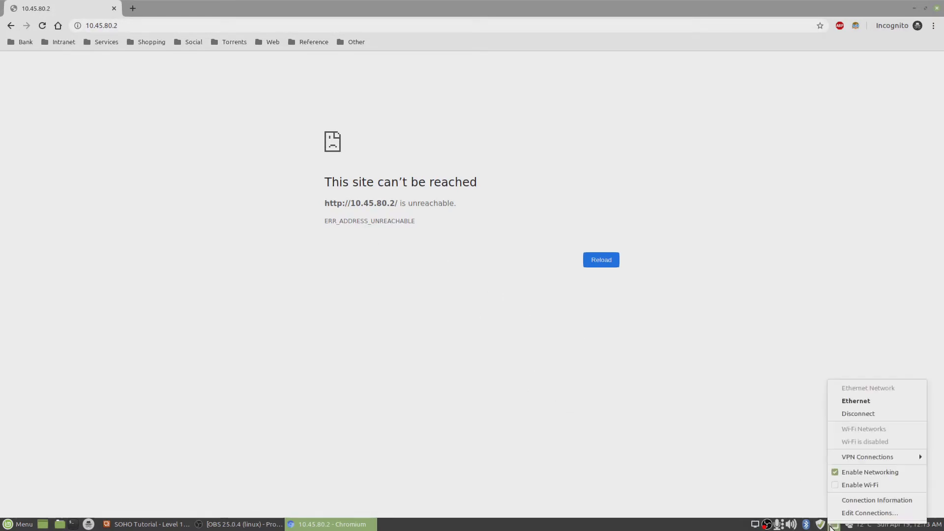
left_click(869, 513)
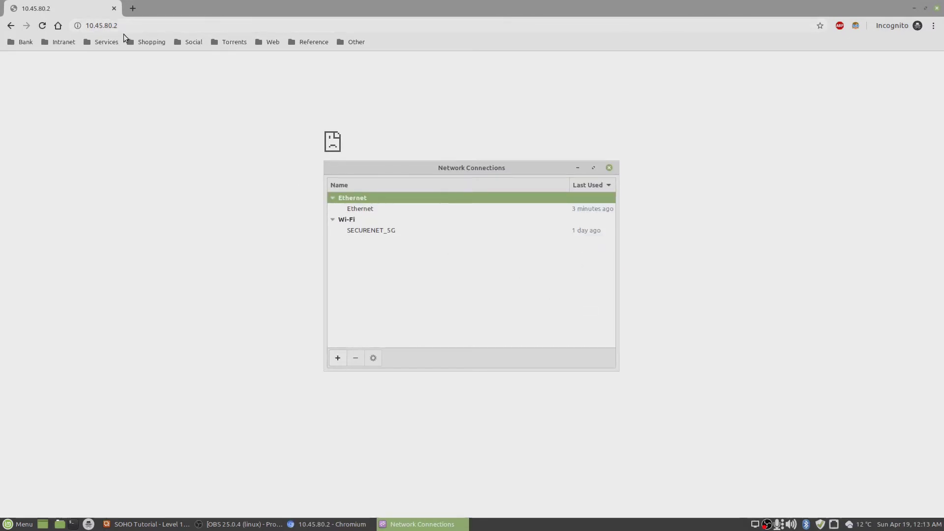
left_click(367, 210)
left_click(372, 358)
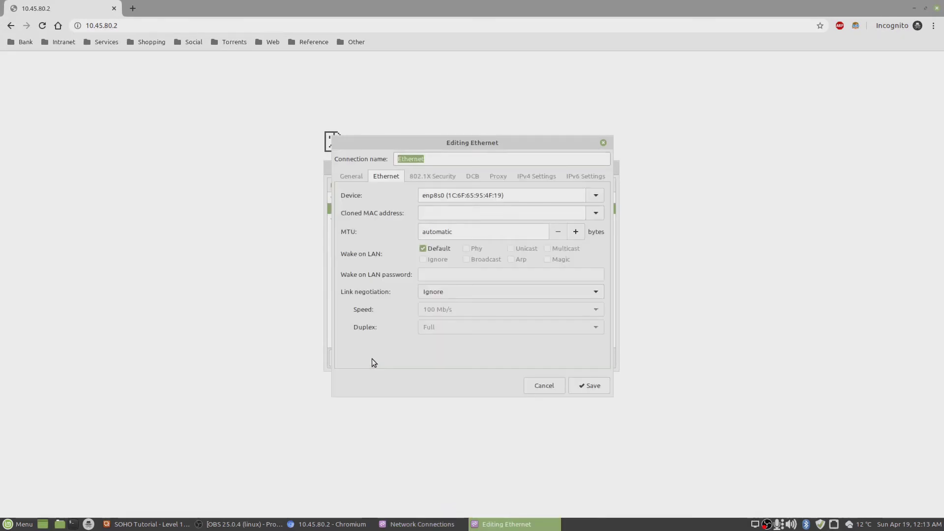
left_click(537, 176)
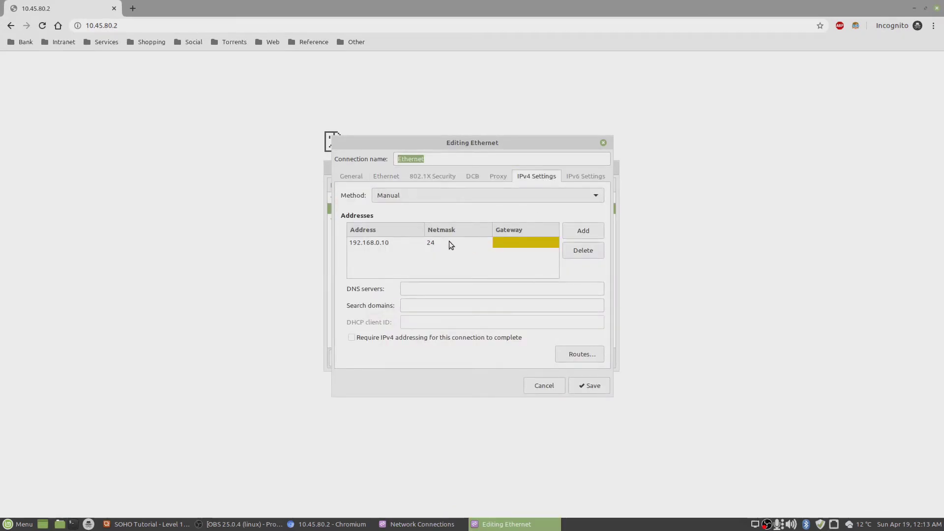
Change the static address from 192.168.0.10 to 10.45.80.10 and save.
left_click(389, 242)
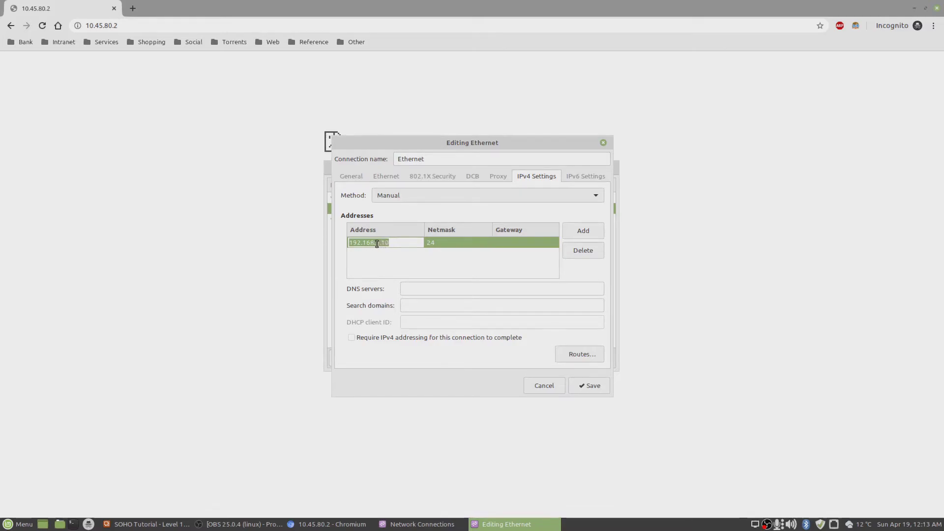
mouse_move(379, 243)
left_mouse_down()
mouse_move(301, 236)
mouse_move(376, 244)
left_mouse_up()
left_click(379, 242)
left_click(380, 242)
key("BackSpace")
key("BackSpace")
key("BackSpace")
key("BackSpace")
key("BackSpace")
key("BackSpace")
key("BackSpace")
key("BackSpace")
key("BackSpace")
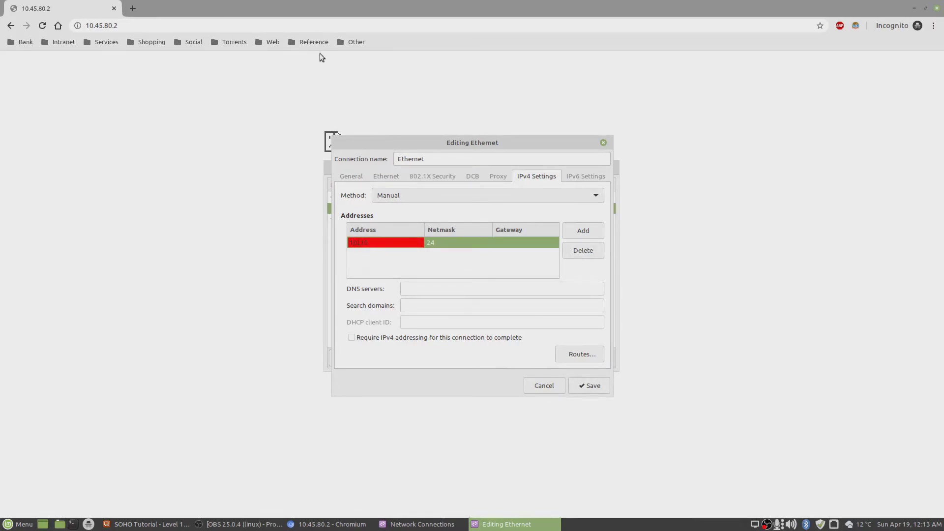
type("10.45.80")
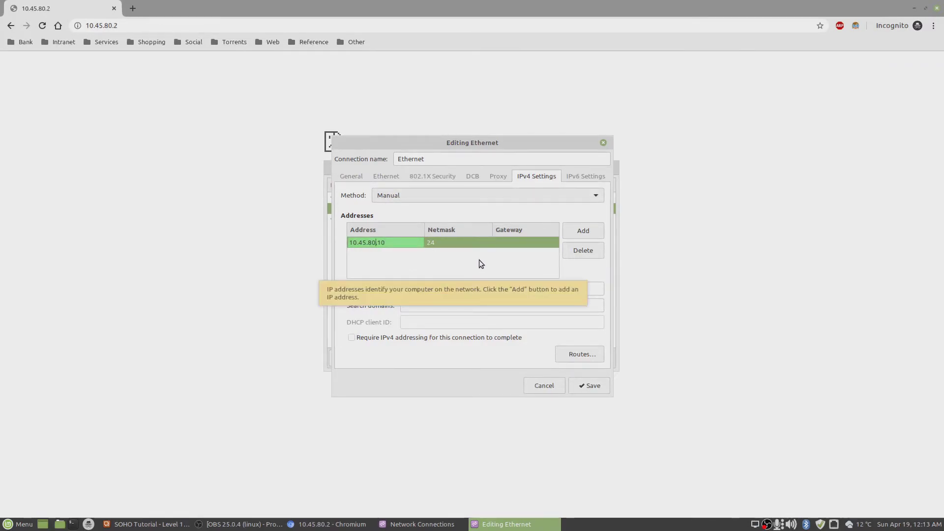
left_click(601, 387)
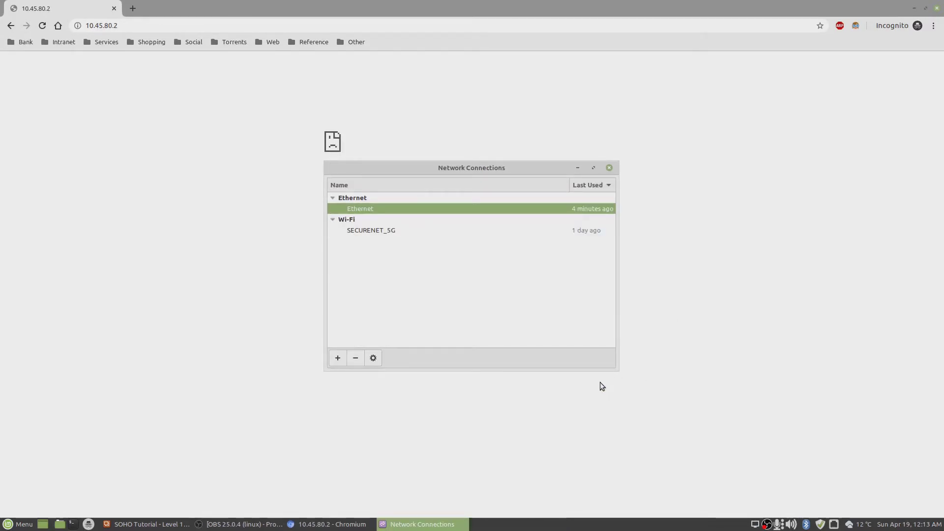
Close the connections list and disconnect, then reconnect, the wired Ethernet connection.
left_click(609, 168)
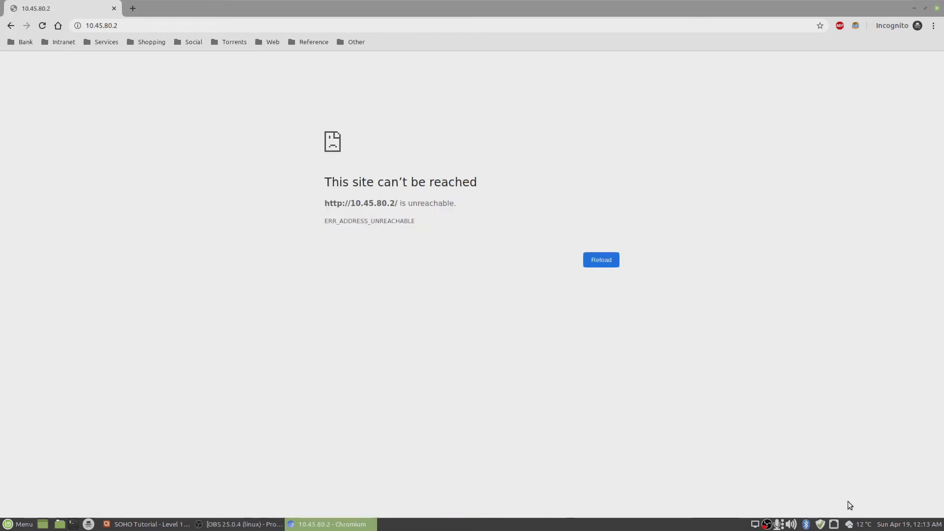
left_click(833, 524)
left_click(867, 409)
left_click(835, 524)
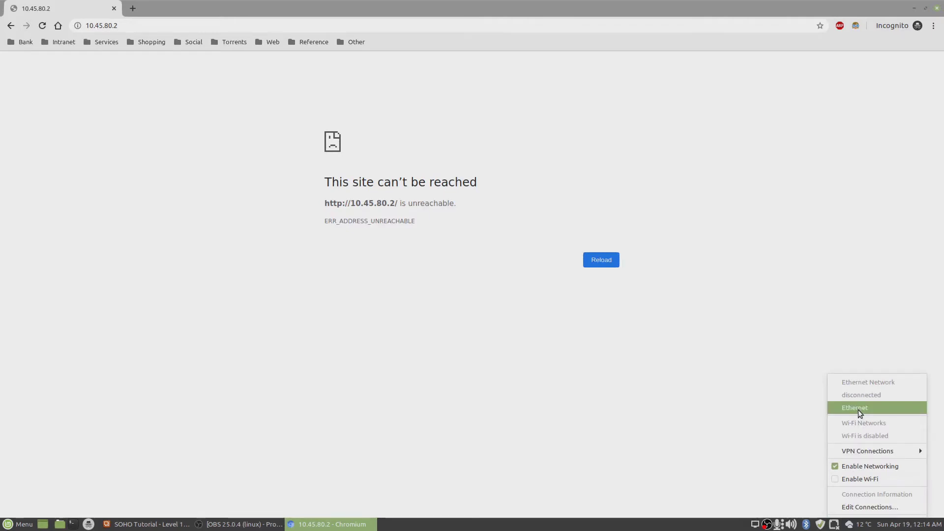
left_click(858, 409)
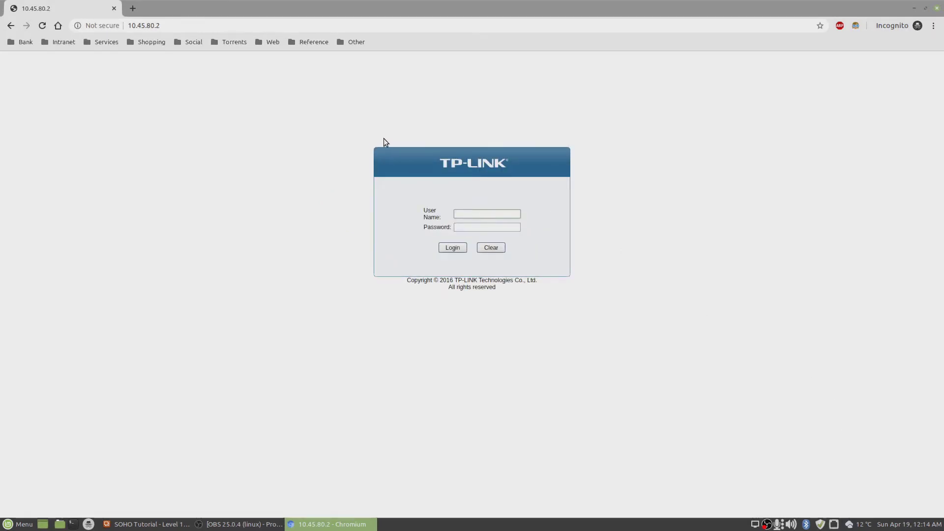
Log in to the switch with the admin username and password and expand VLAN.
type("admin")
left_click(497, 229)
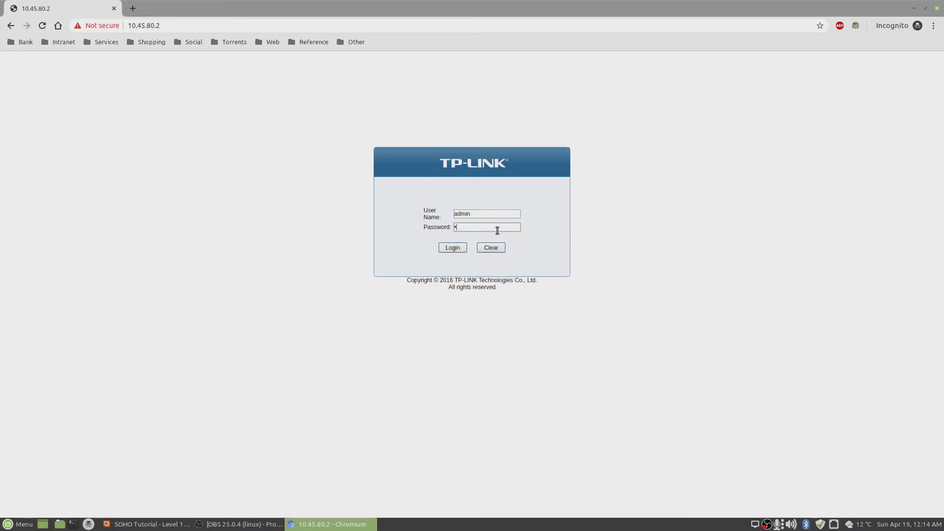
left_click(458, 245)
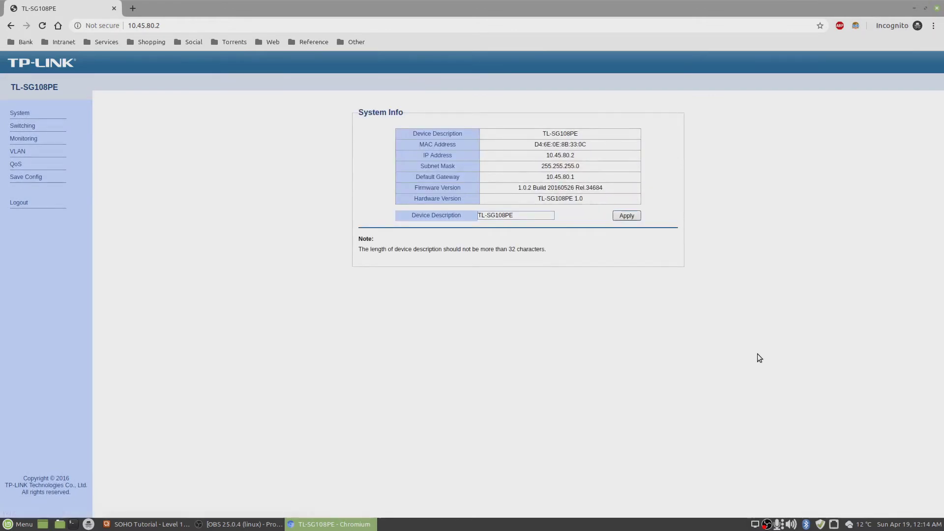
left_click(17, 151)
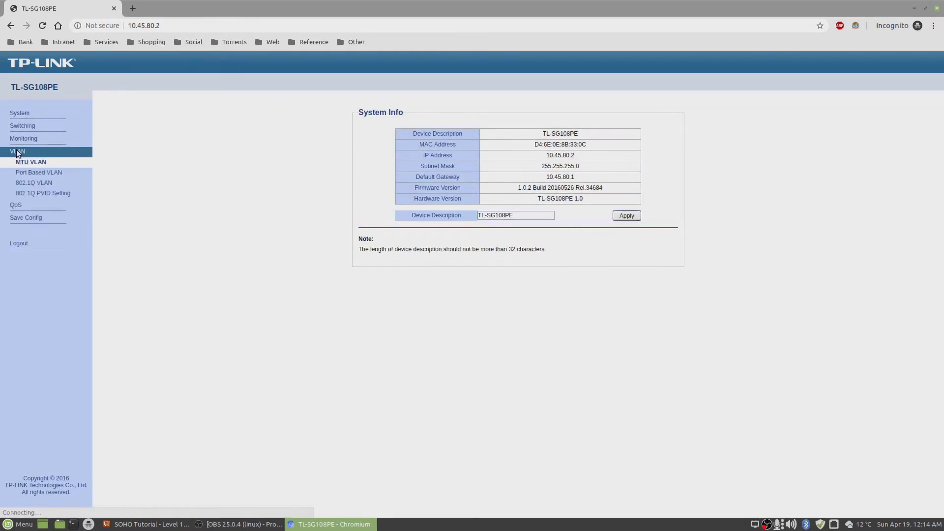
On the 802.1Q PVID Setting page, set Port 5's PVID to 80.
left_click(30, 195)
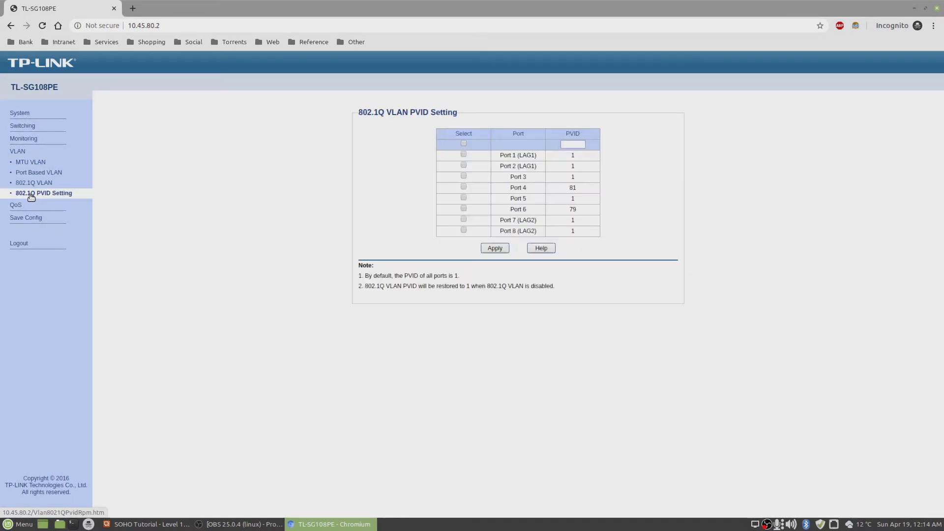
left_click(463, 197)
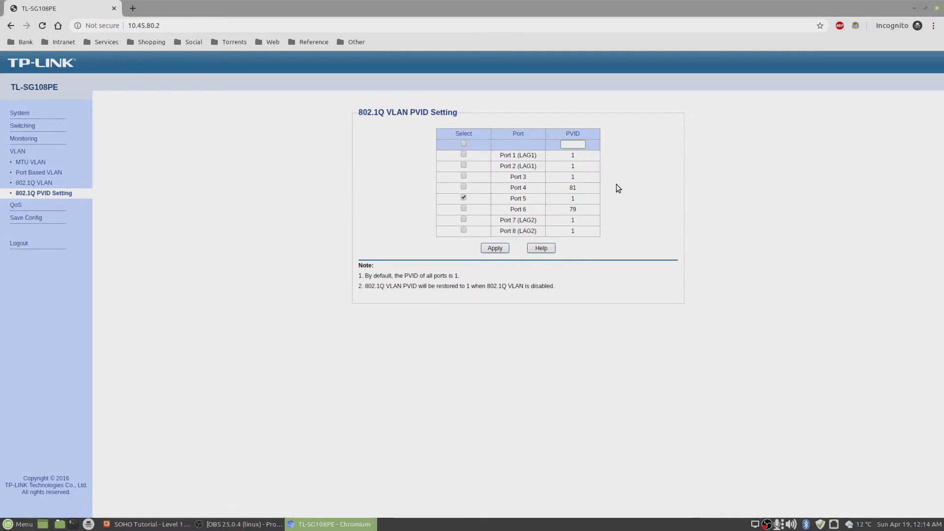
type("80")
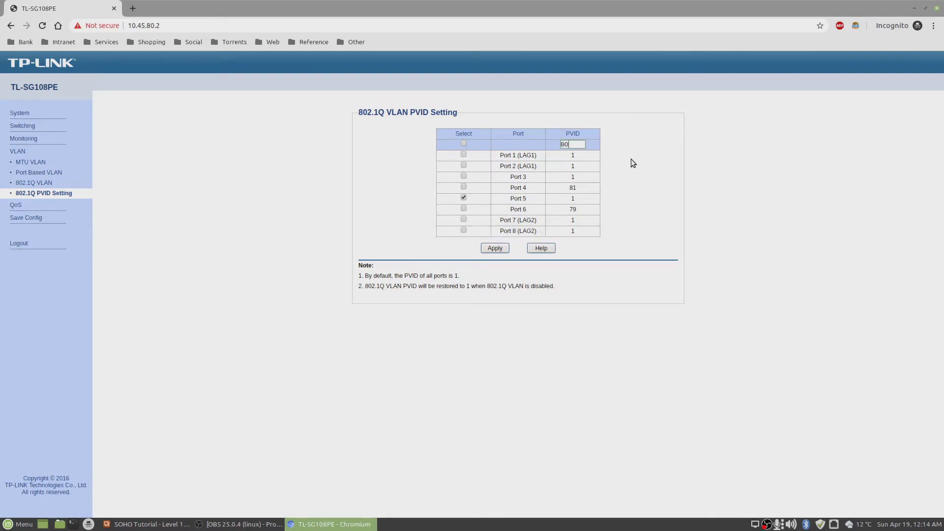
double_click(566, 144)
left_click(497, 248)
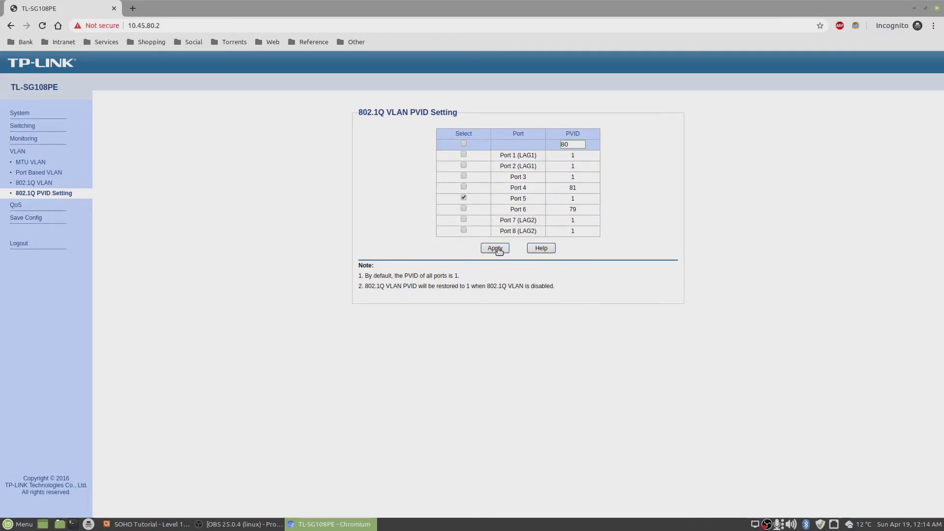
left_click(496, 248)
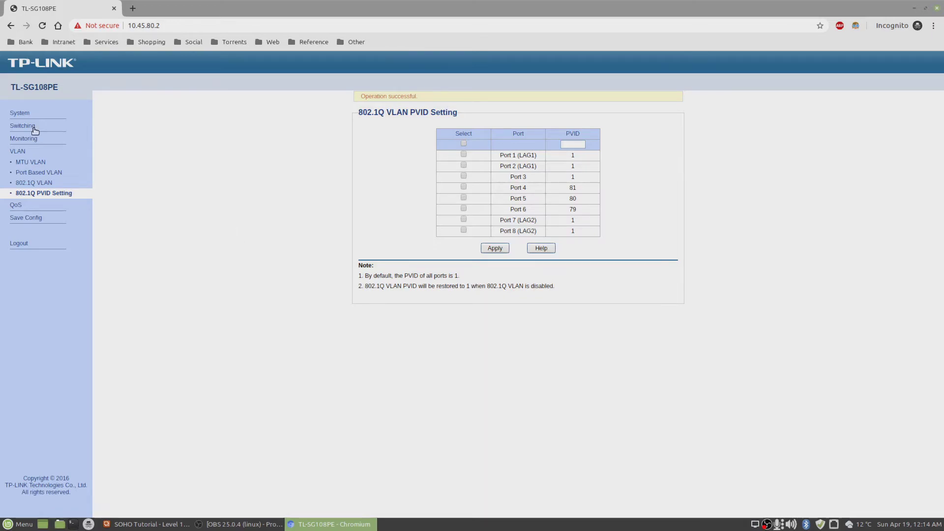
Show the switch's 802.1Q VLAN page, then open the Ethernet connection's IPv4 settings.
left_click(43, 183)
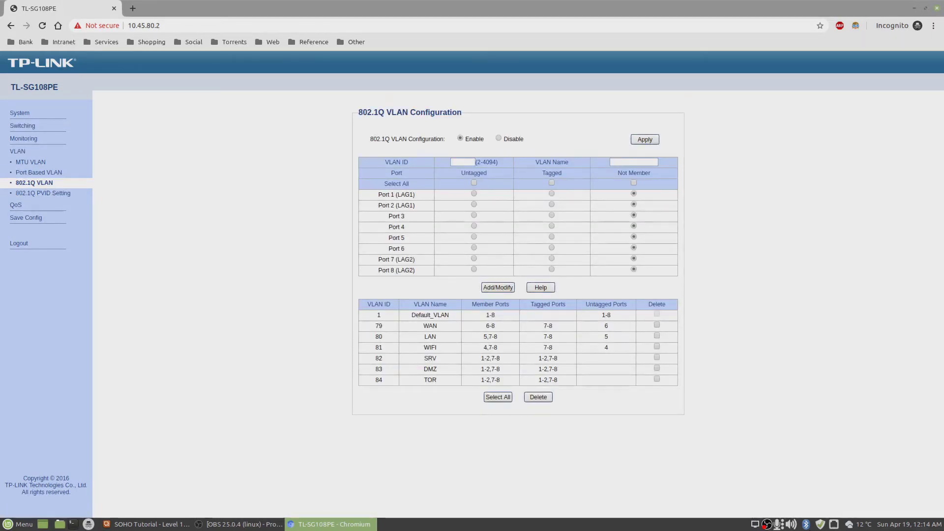
left_click(832, 525)
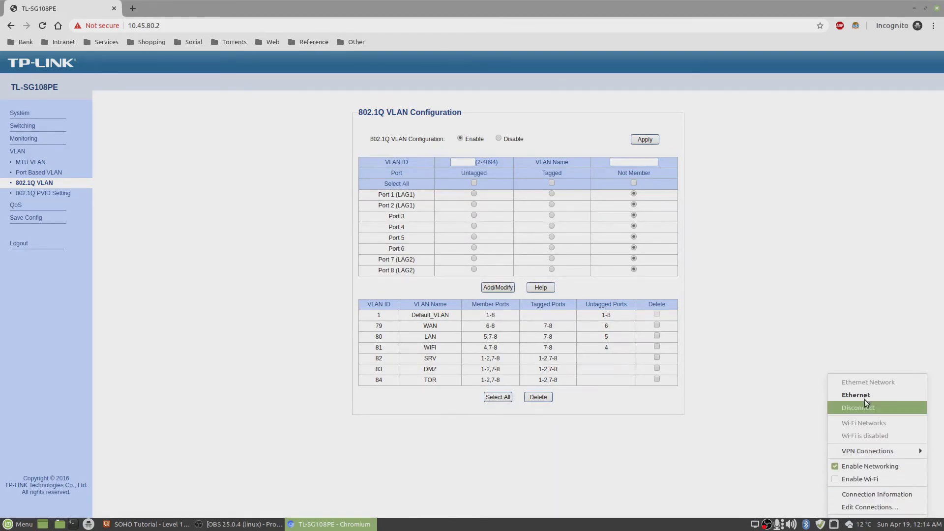
left_click(866, 507)
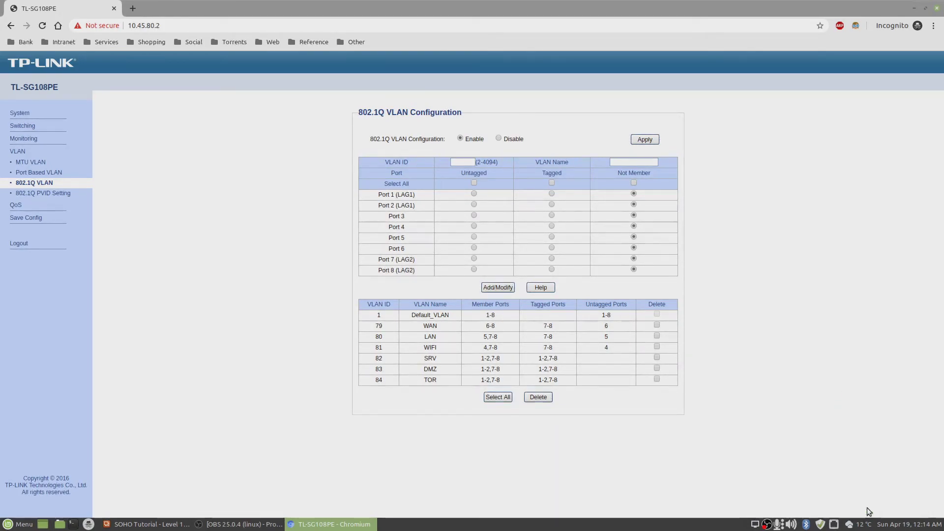
left_click(374, 208)
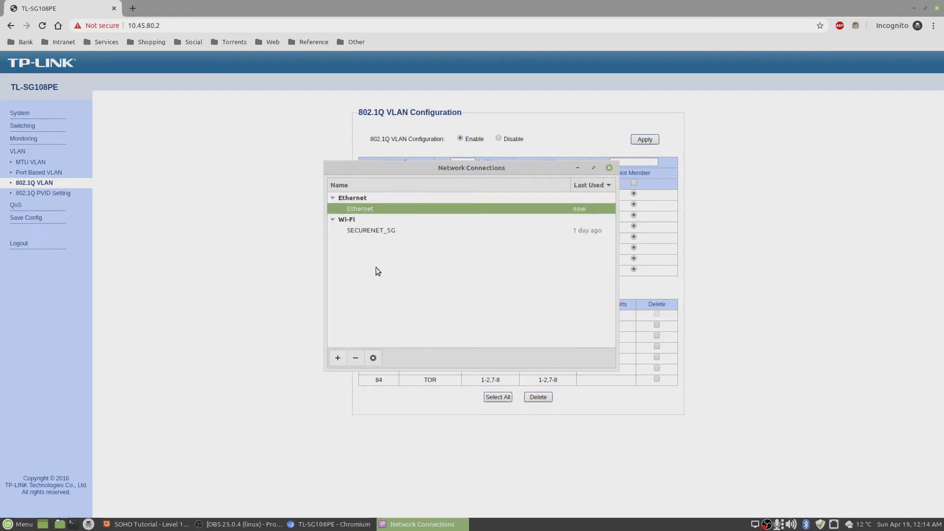
left_click(374, 359)
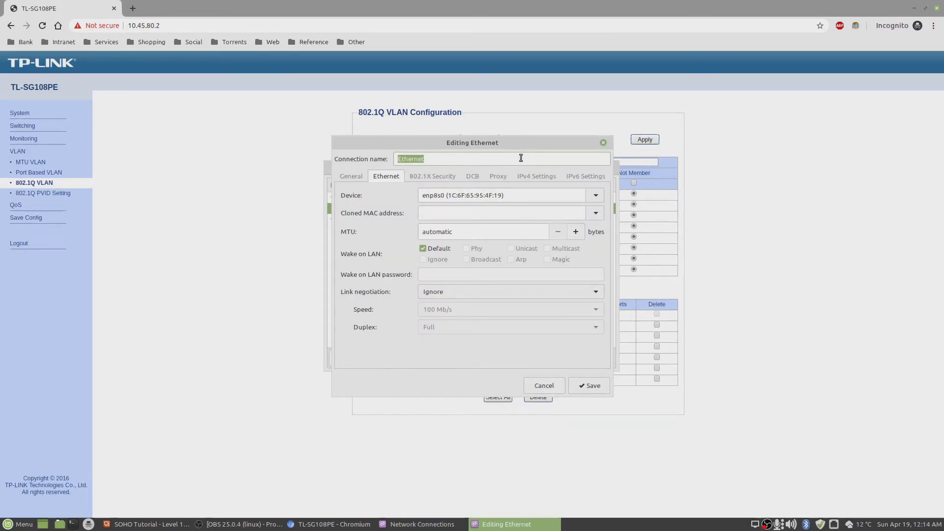
left_click(541, 178)
Delete the static 10.45.80.10 address, switch to Automatic (DHCP), and save.
left_click(396, 241)
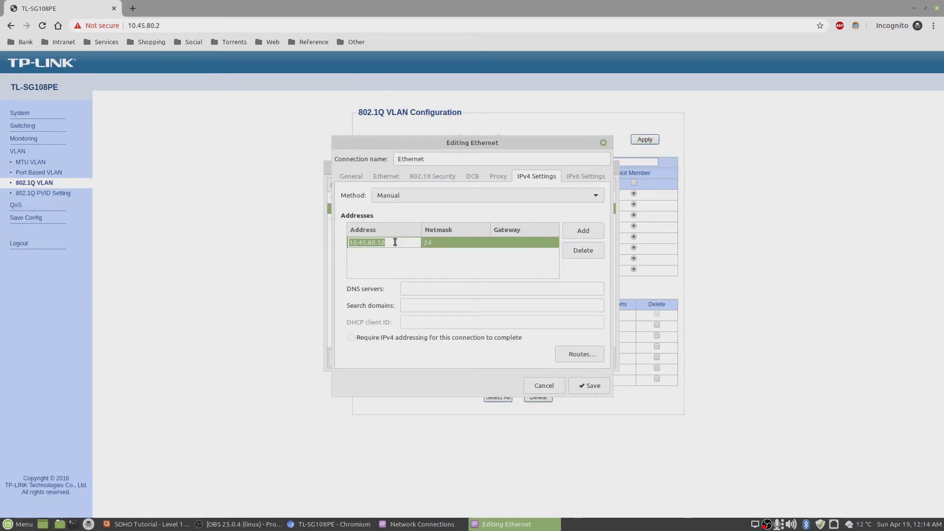
left_click(573, 250)
left_click(458, 196)
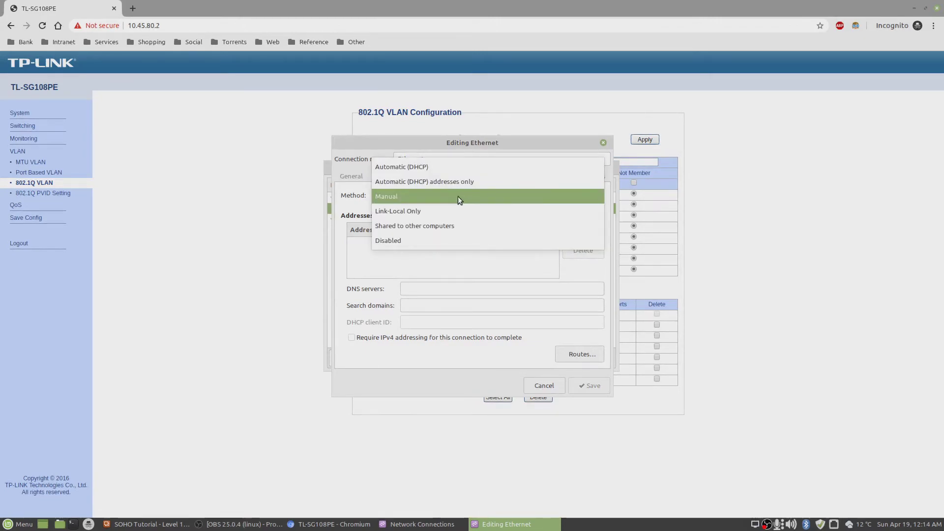
left_click(424, 168)
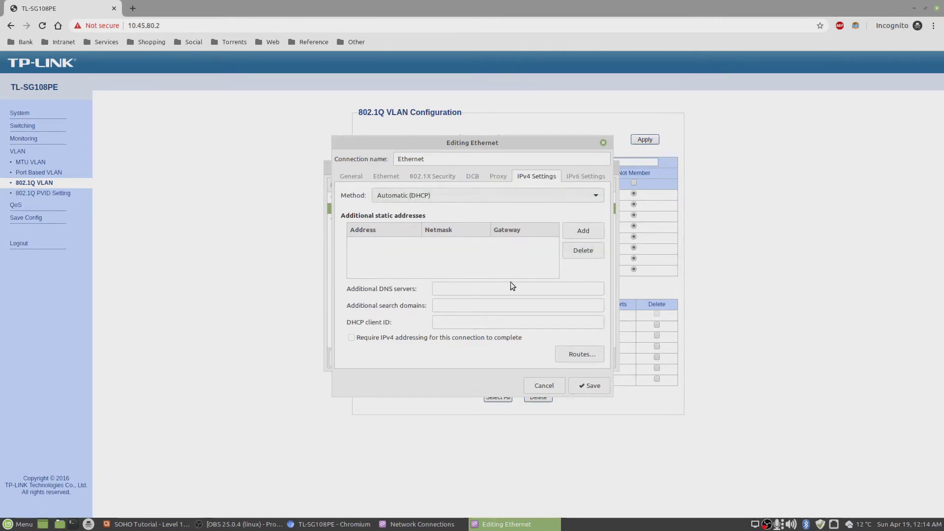
left_click(593, 387)
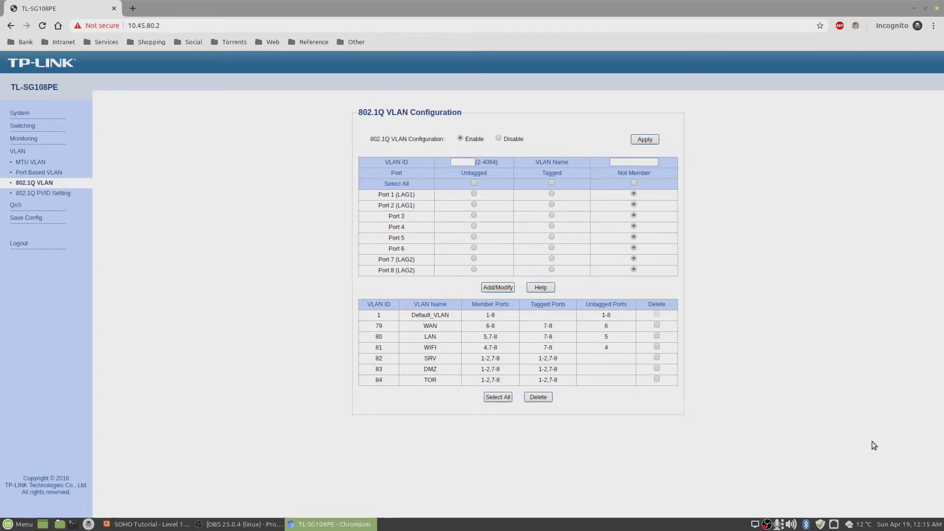
Reconnect Ethernet and check the active connection's details showing 10.45.80.10.
left_click(837, 527)
left_click(872, 405)
left_click(834, 524)
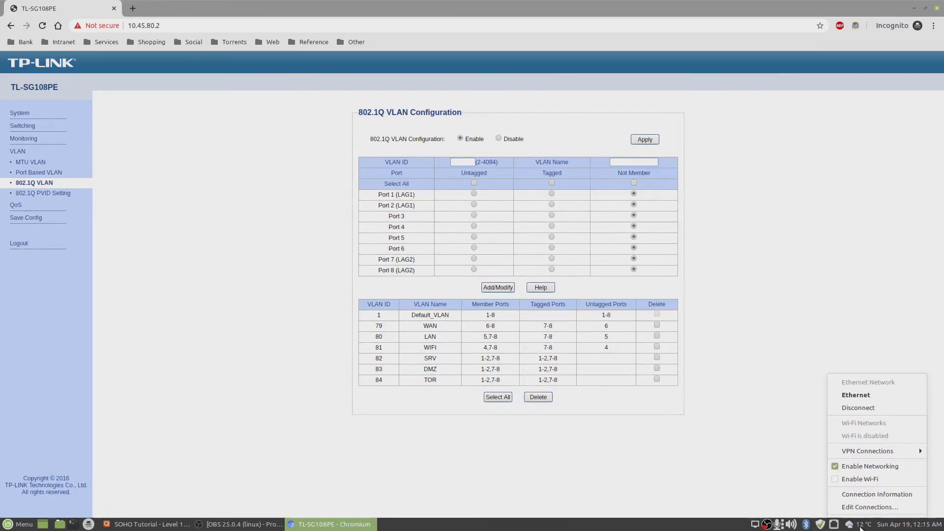
left_click(866, 494)
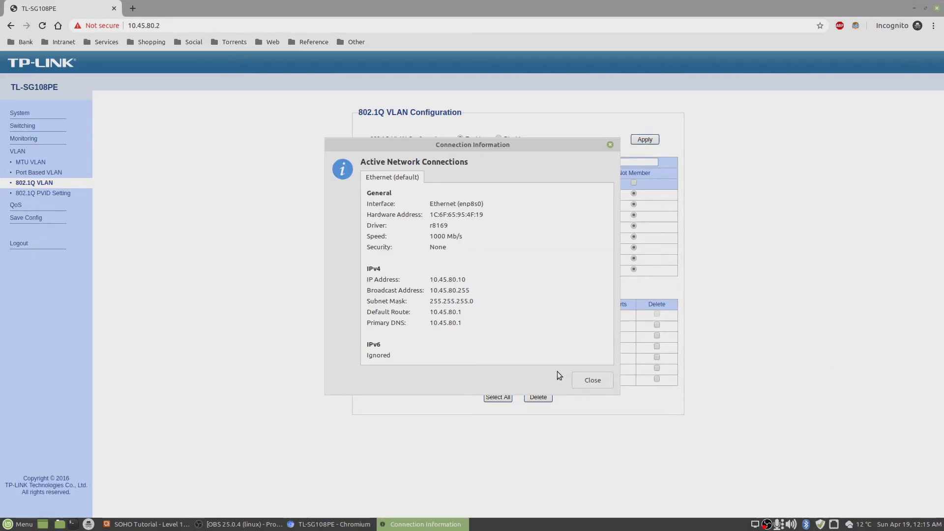
double_click(432, 279)
left_click(593, 379)
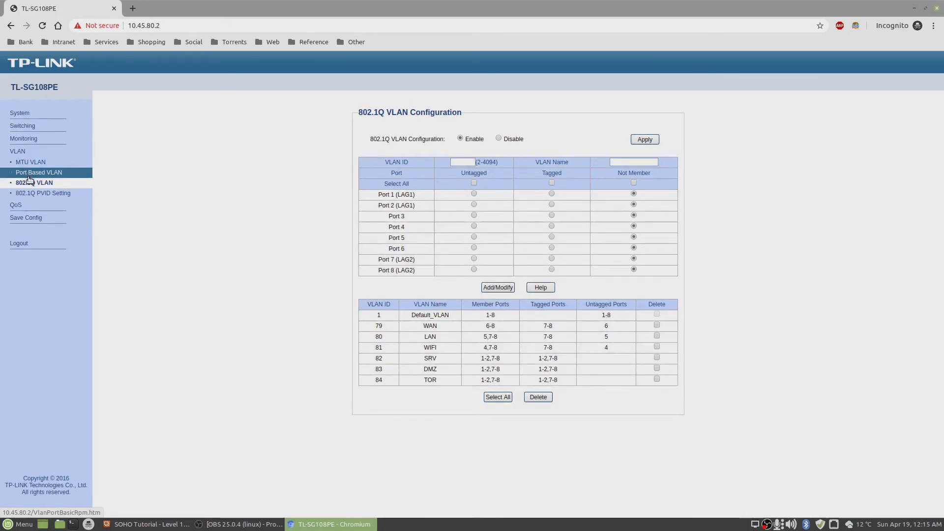
Review the tutorial slide, then save the switch configuration.
left_click(148, 524)
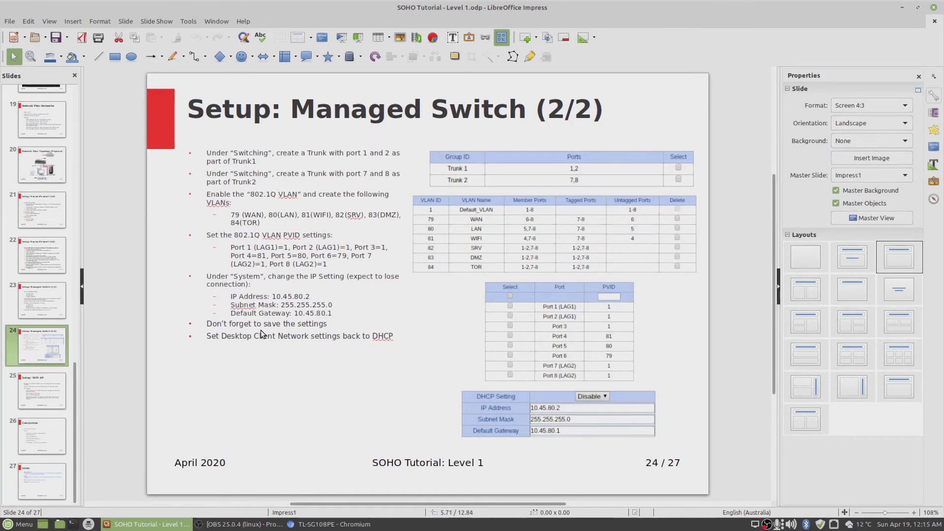
left_click(336, 525)
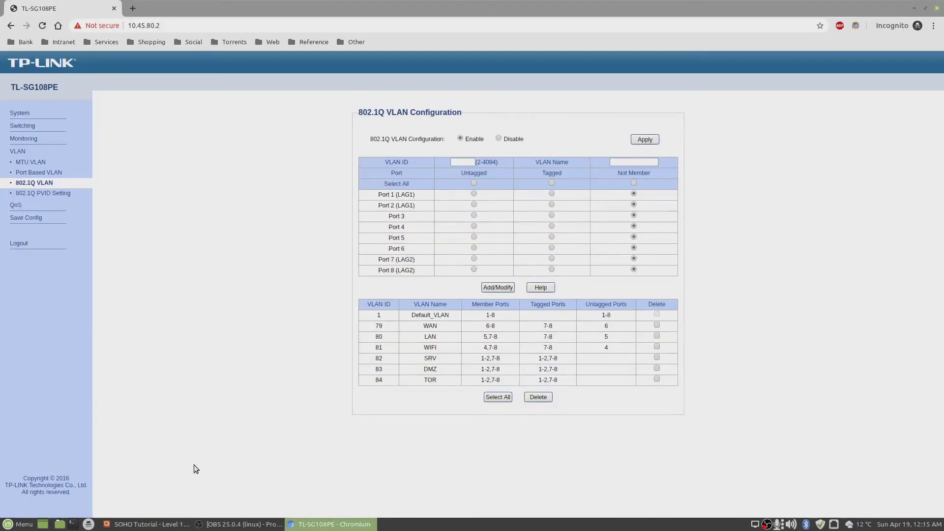
left_click(15, 220)
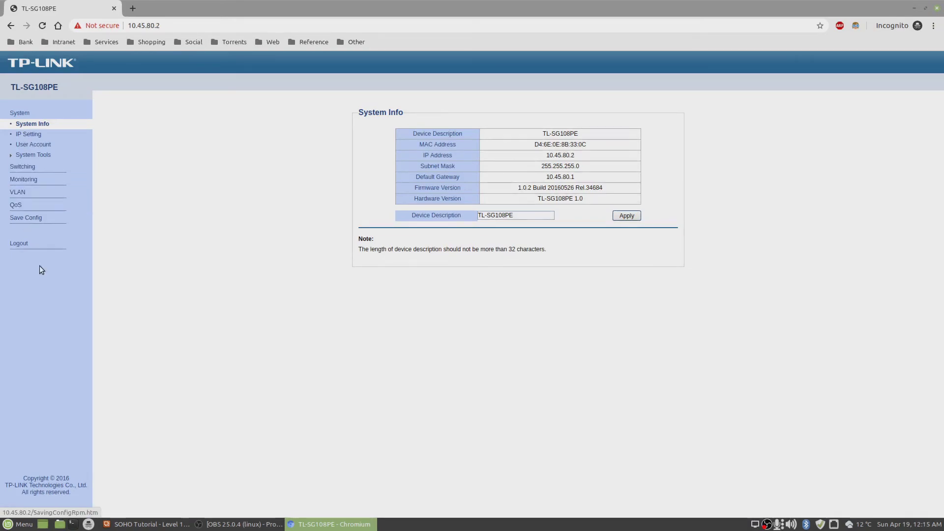
Load the pfSense firewall at 10.45.80.1 in a new tab, bypassing the certificate warning.
left_click(133, 9)
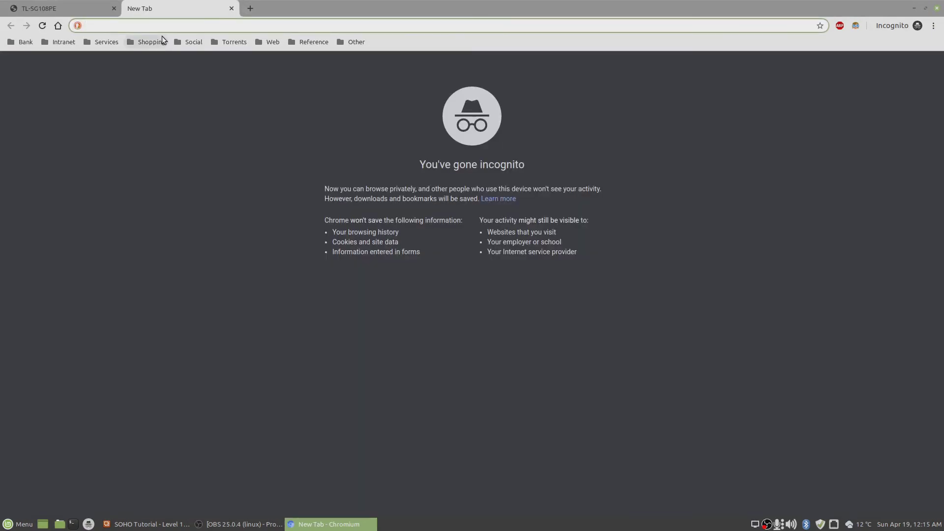
left_click(73, 3)
left_click(159, 6)
type("r")
key("BackSpace")
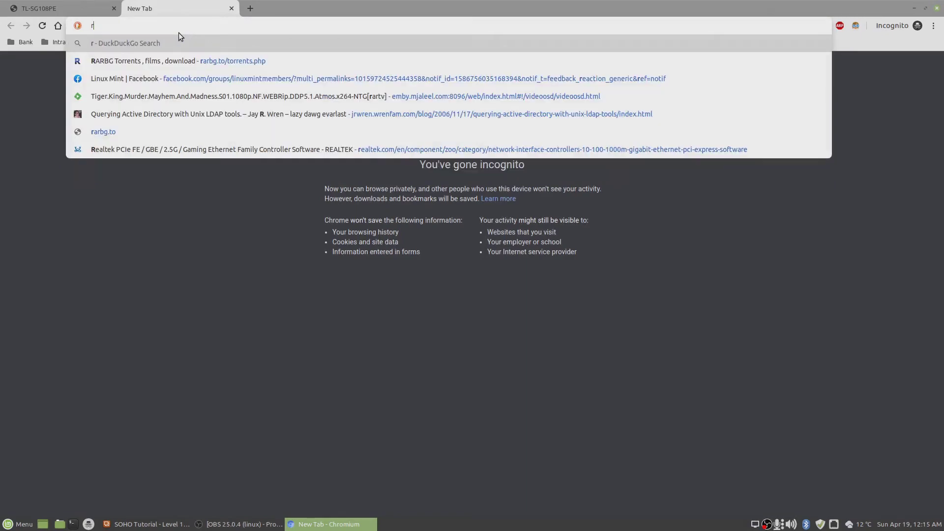
type("10.")
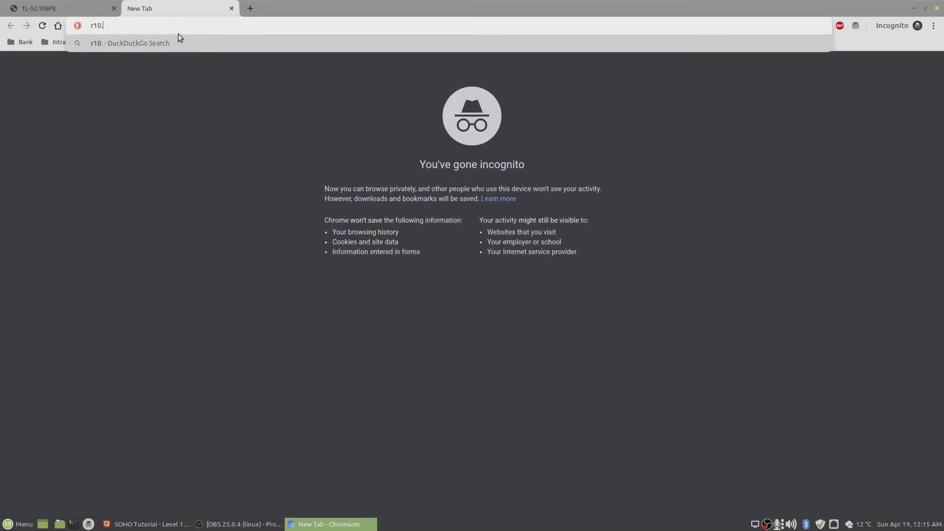
type("45.80.1")
left_click(91, 26)
key("BackSpace")
left_click(119, 40)
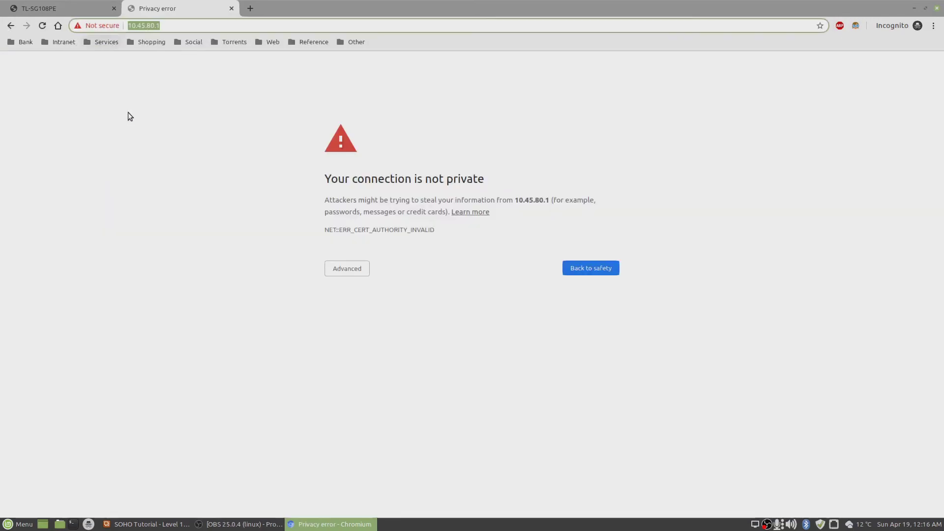
left_click(334, 269)
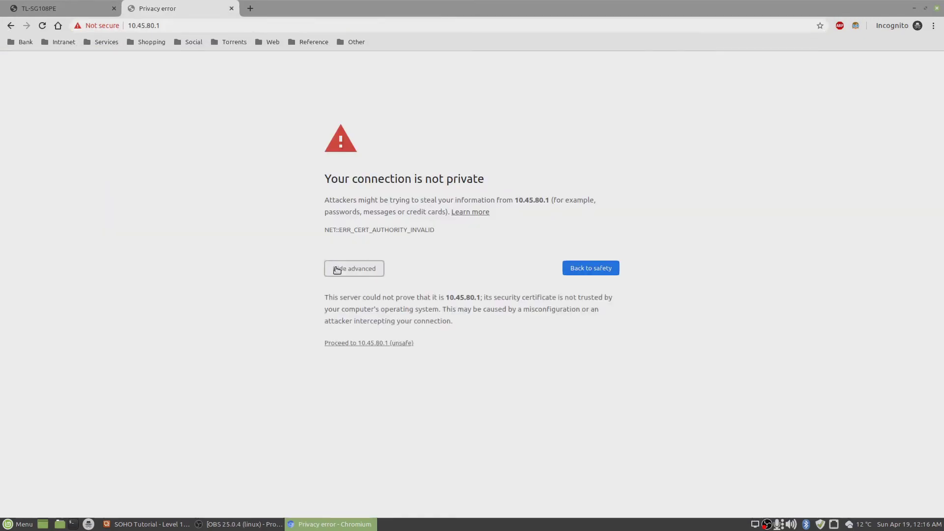
left_click(388, 338)
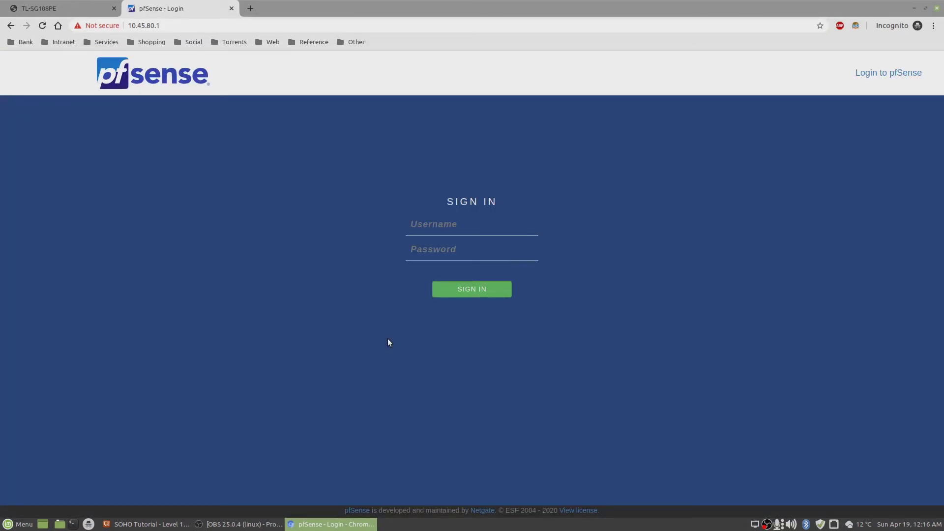
Sign in to pfSense as admin with the account password.
key("Tab")
key("BackSpace")
key("BackSpace")
key("BackSpace")
key("BackSpace")
key("BackSpace")
key("BackSpace")
left_click(466, 294)
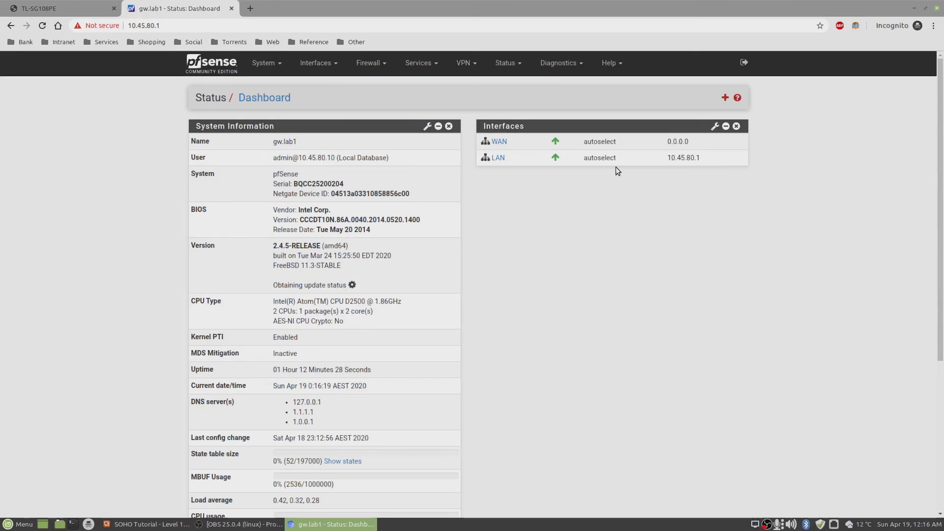
Log out of the TL-SG108PE switch session, then return to the pfSense dashboard tab.
left_click(54, 6)
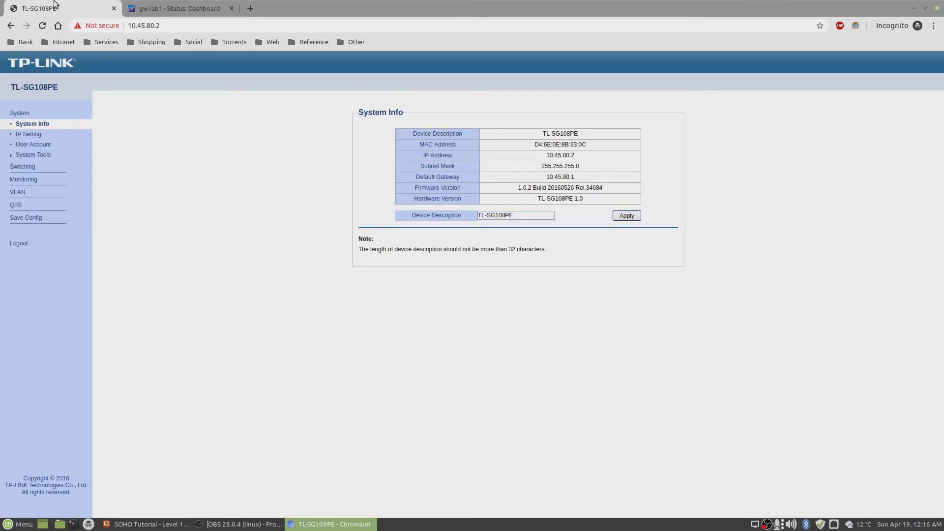
left_click(24, 243)
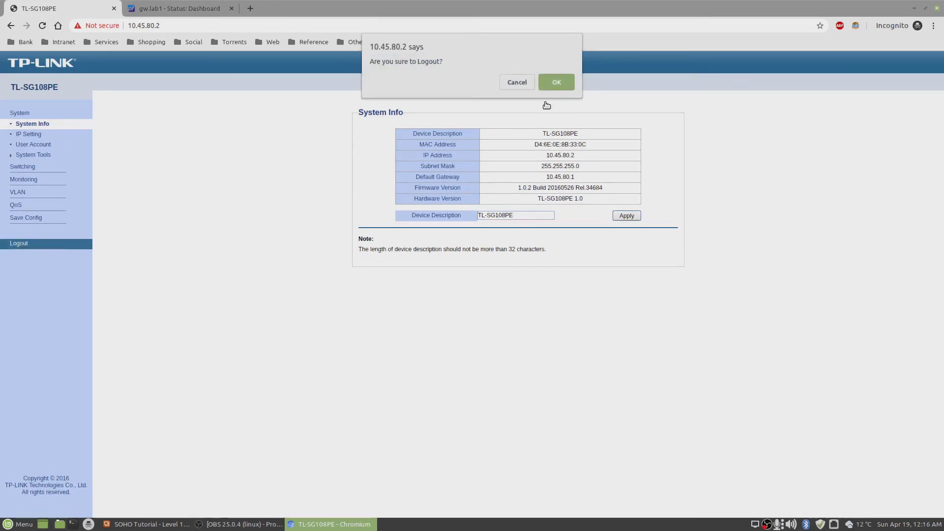
left_click(552, 81)
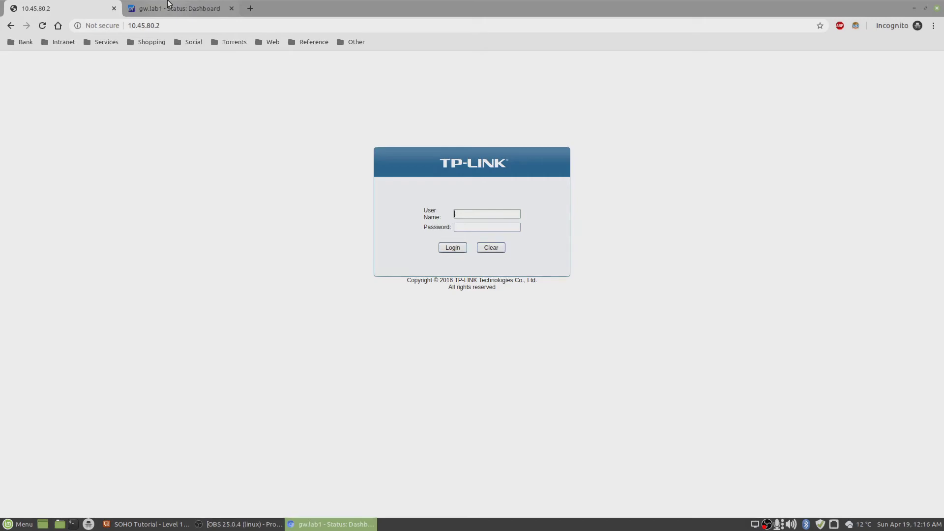
key("ctrl+Tab")
In the WAN interface settings, set IPv4 configuration type to PPPoE and IPv6 to None.
left_click(317, 63)
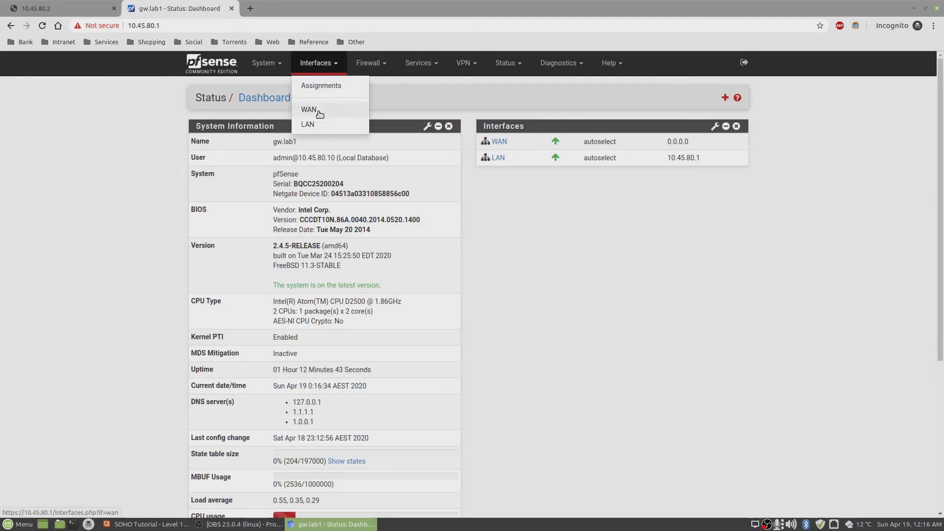
left_click(318, 112)
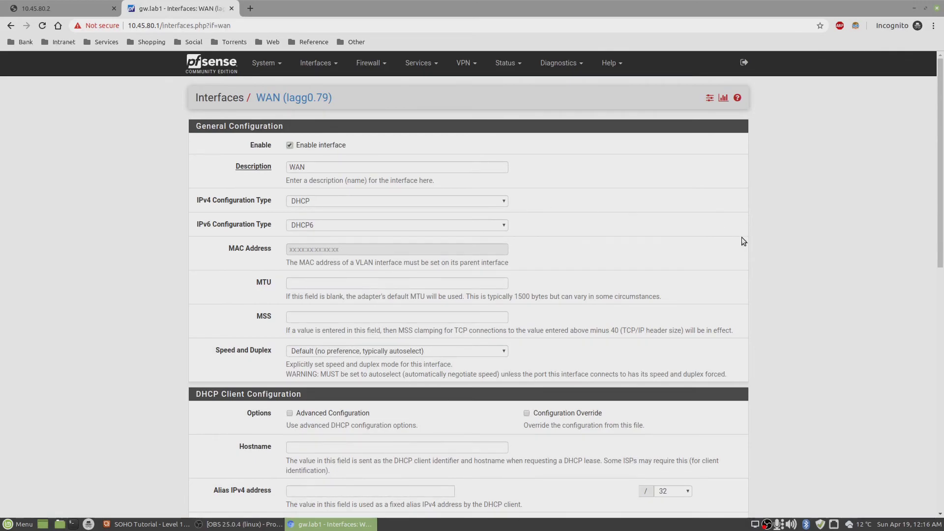
left_click_drag(942, 199, 943, 224)
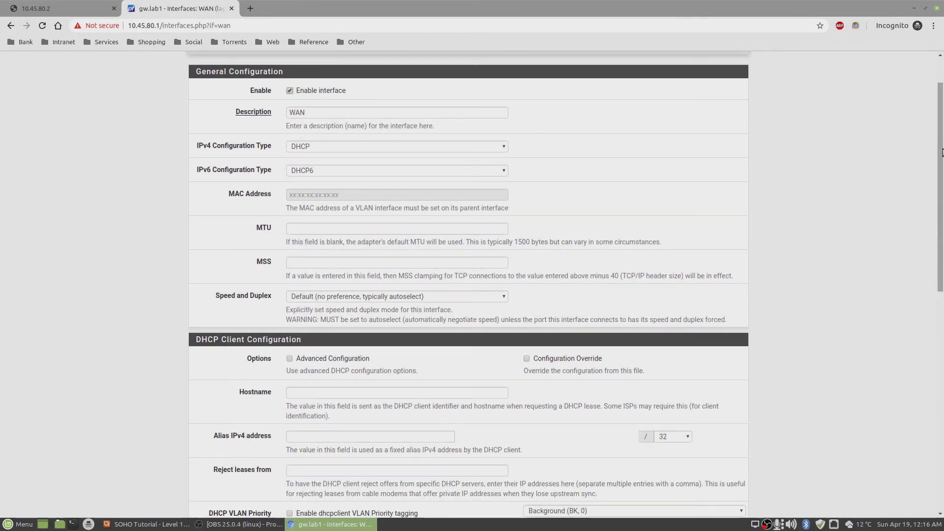
left_click_drag(938, 150, 937, 121)
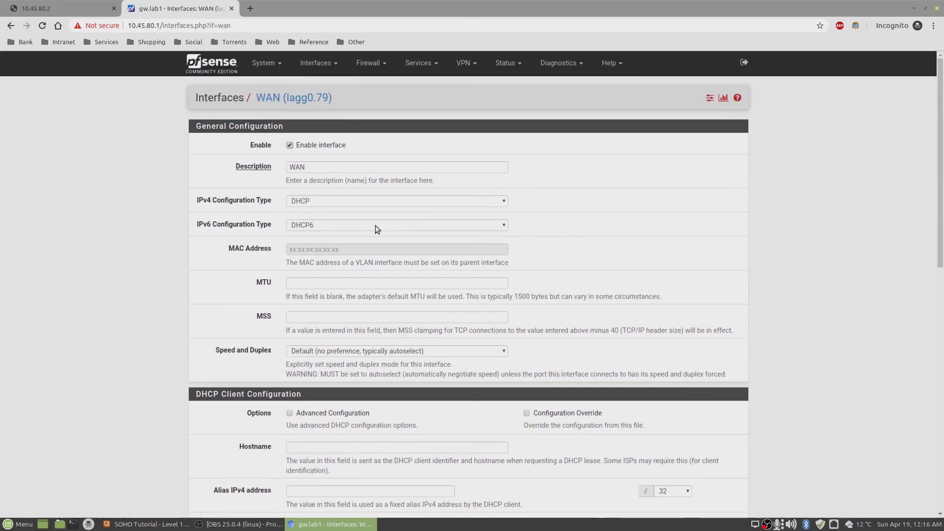
left_click(370, 201)
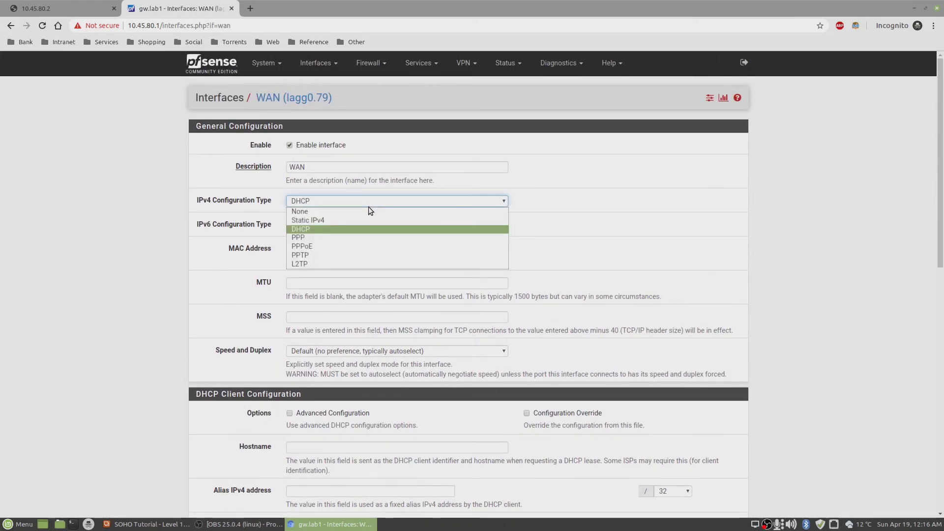
left_click(365, 247)
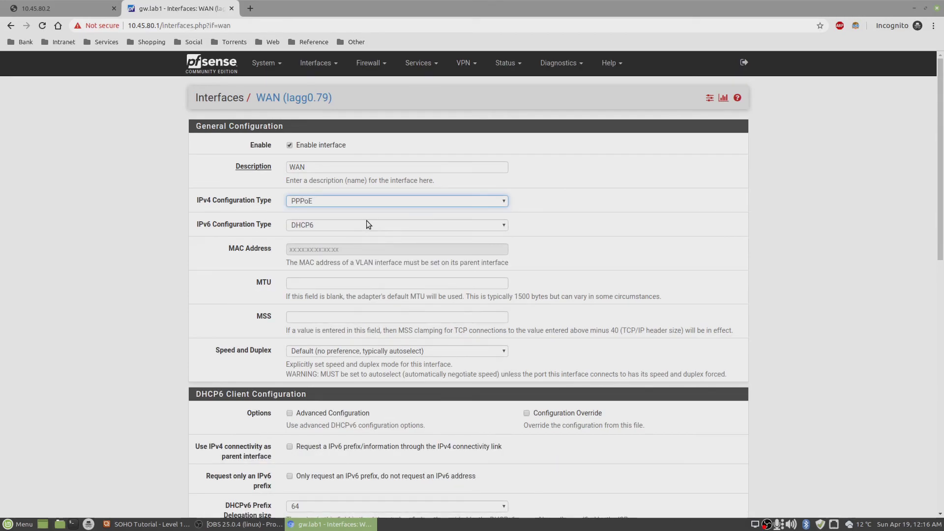
left_click(366, 224)
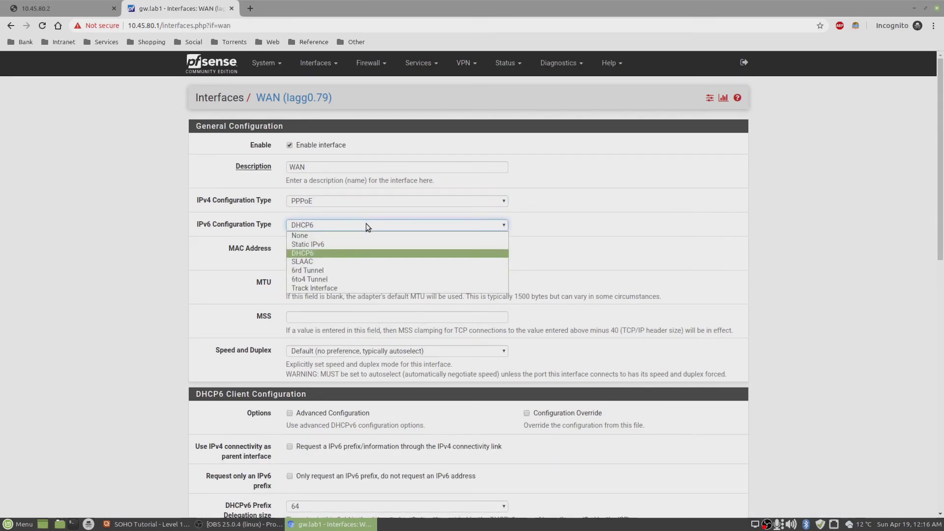
left_click(323, 235)
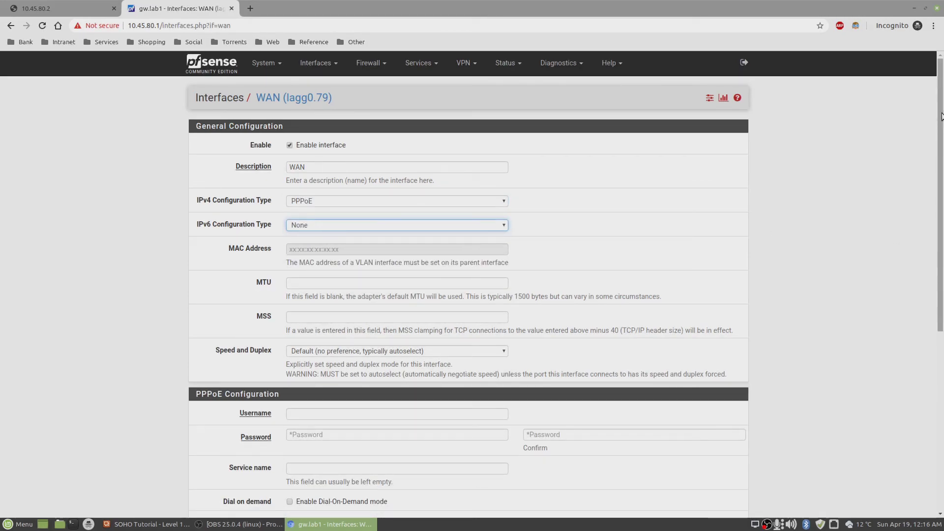
Fill in the PPPoE username and password fields and set the service name to TPG NBN.
scroll(942, 293, "down", 6)
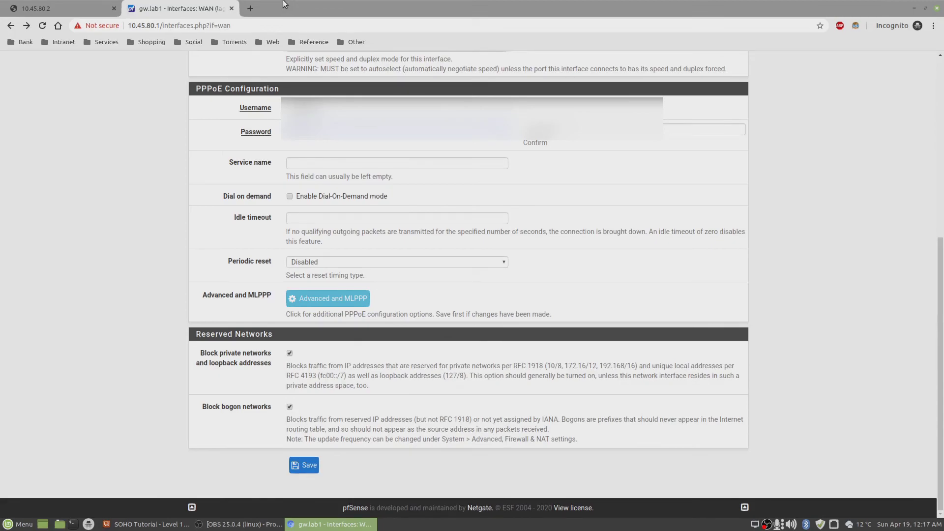
key("Tab")
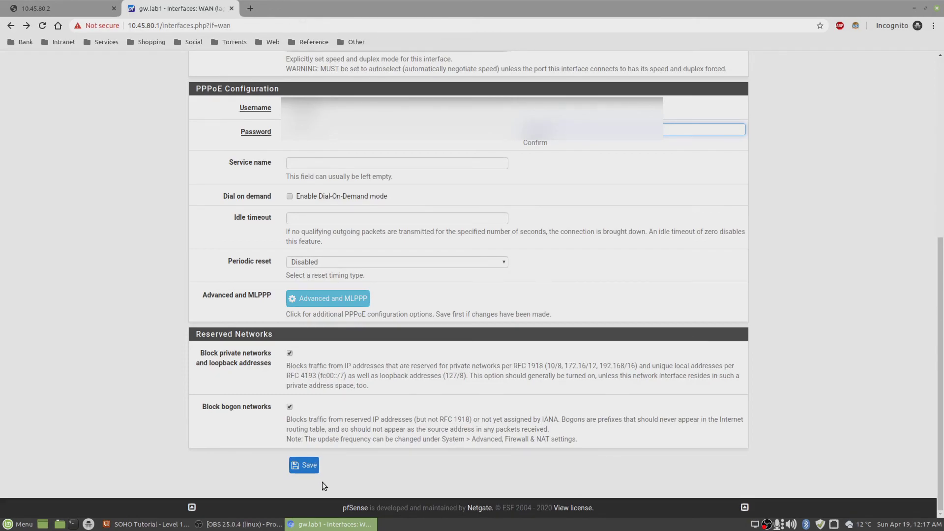
left_click(342, 164)
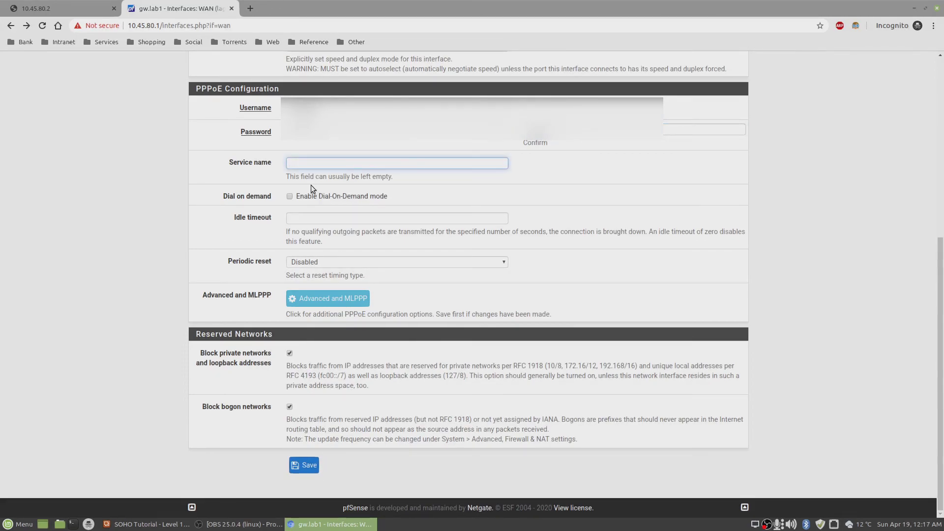
type("T")
type("TPH")
type(" NBN")
left_click(304, 465)
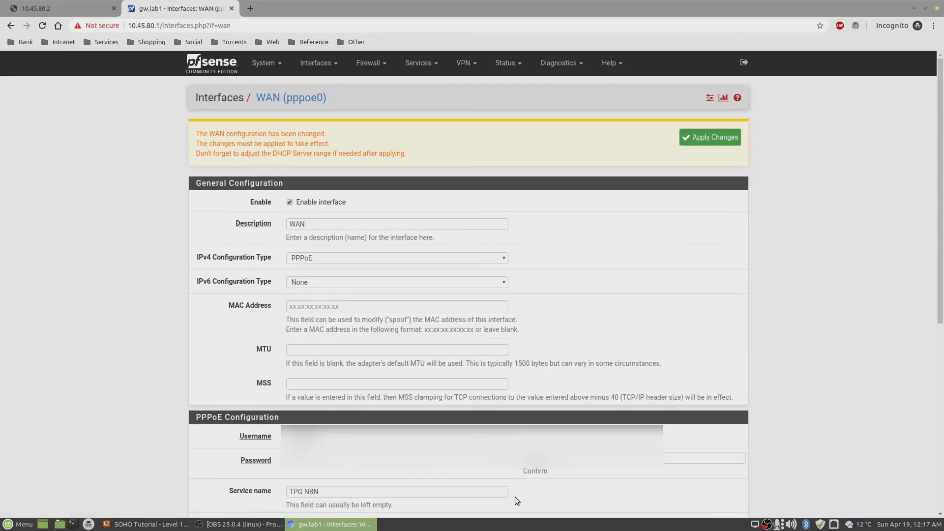
left_click(696, 141)
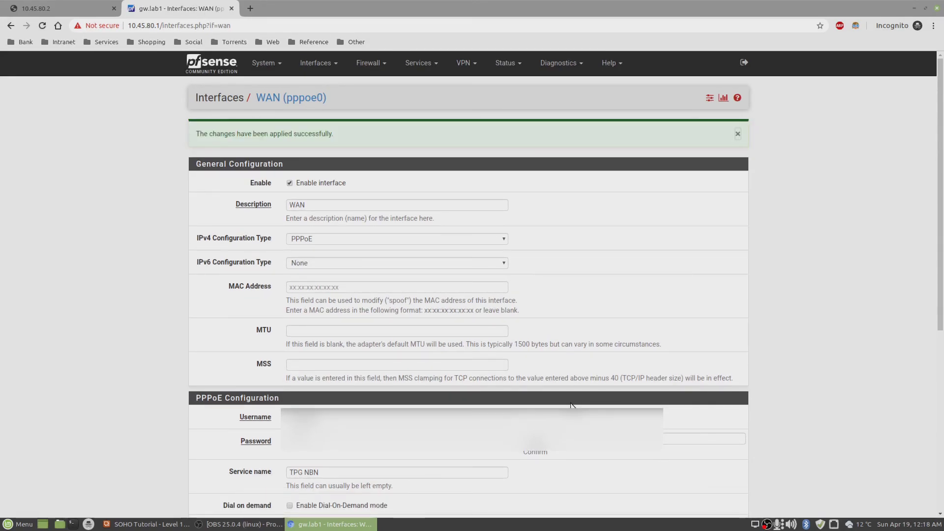
left_click(213, 65)
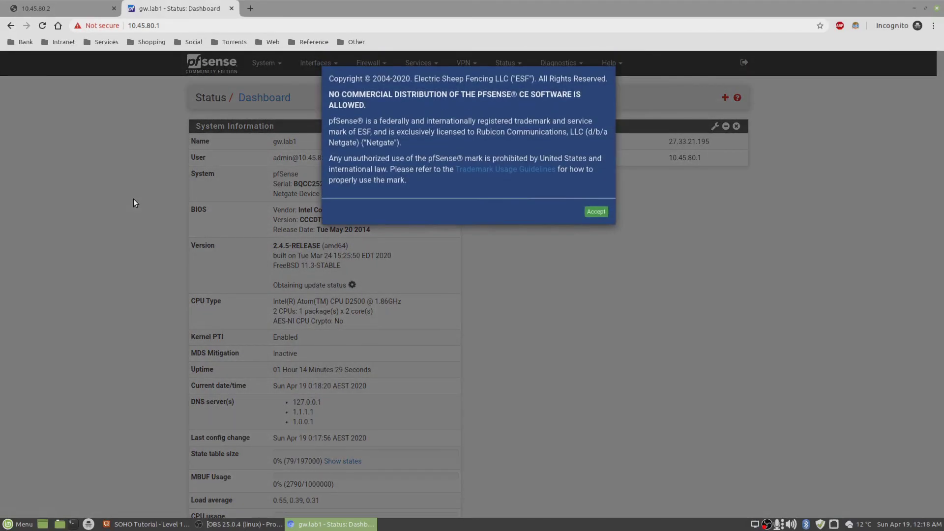
left_click(596, 213)
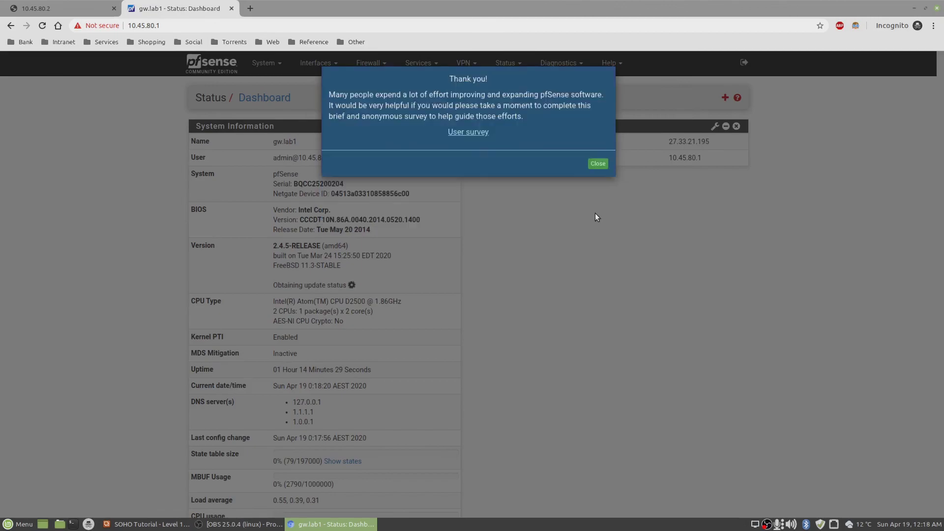
left_click(603, 165)
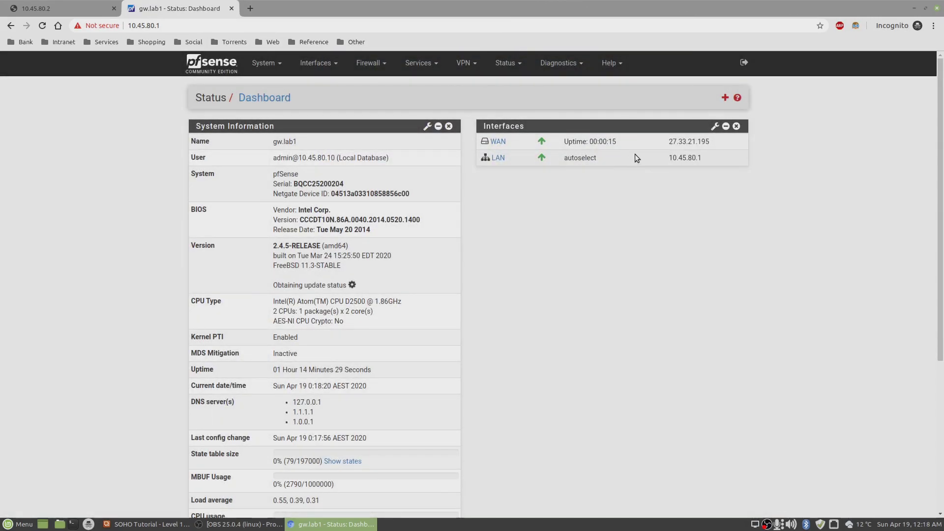
left_click_drag(712, 141, 666, 143)
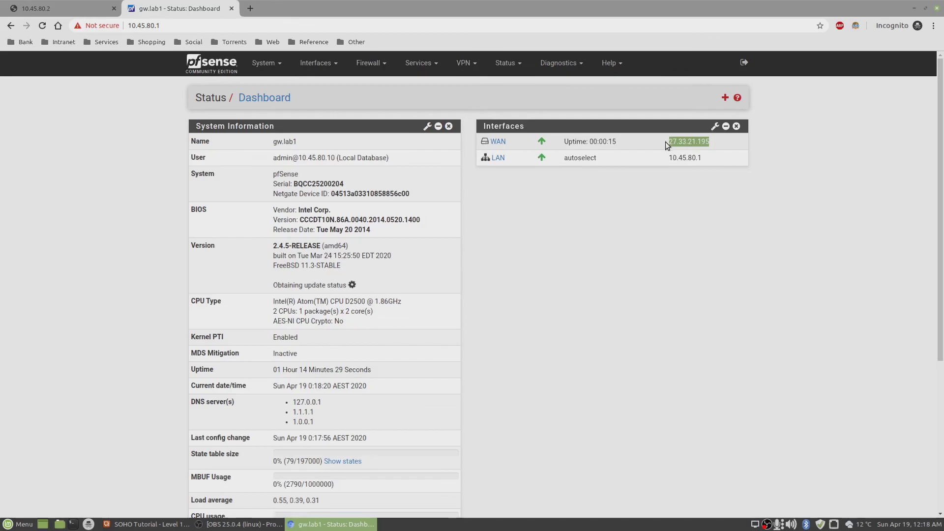